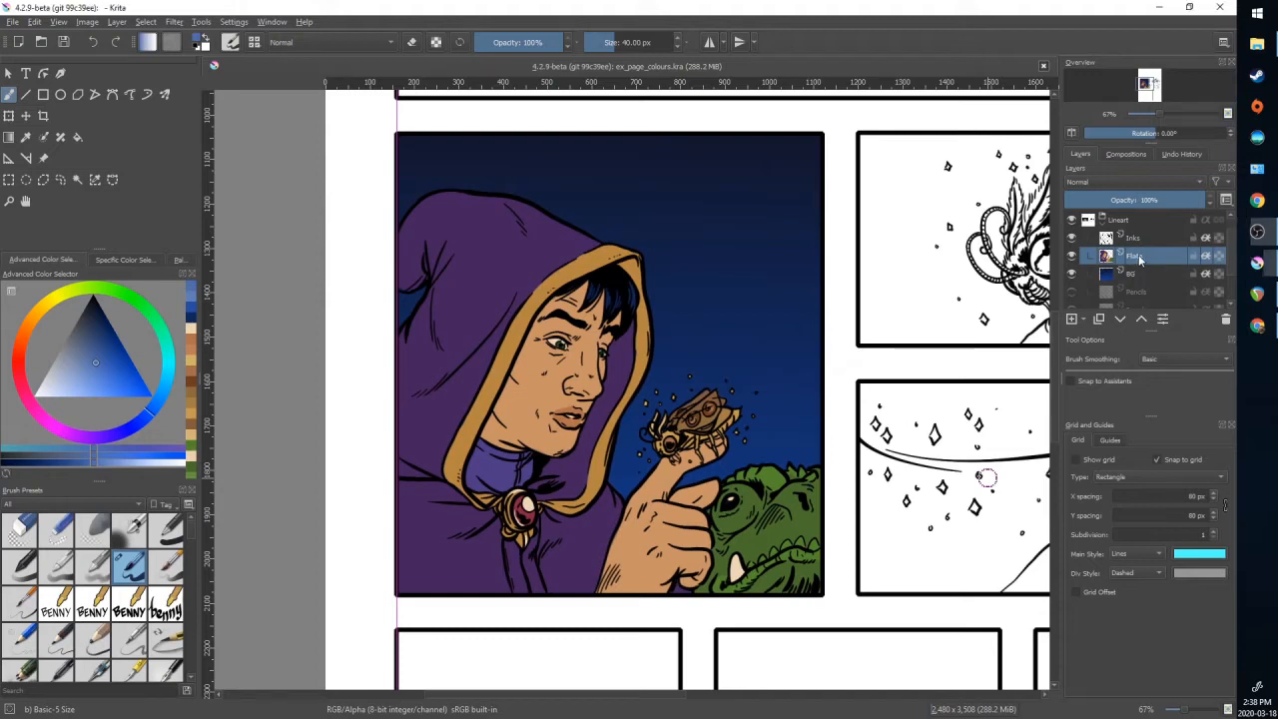
- Put the Flats layer into a new group, turning alpha inheritance off on Flats and on for the group
key(ctrl+g)
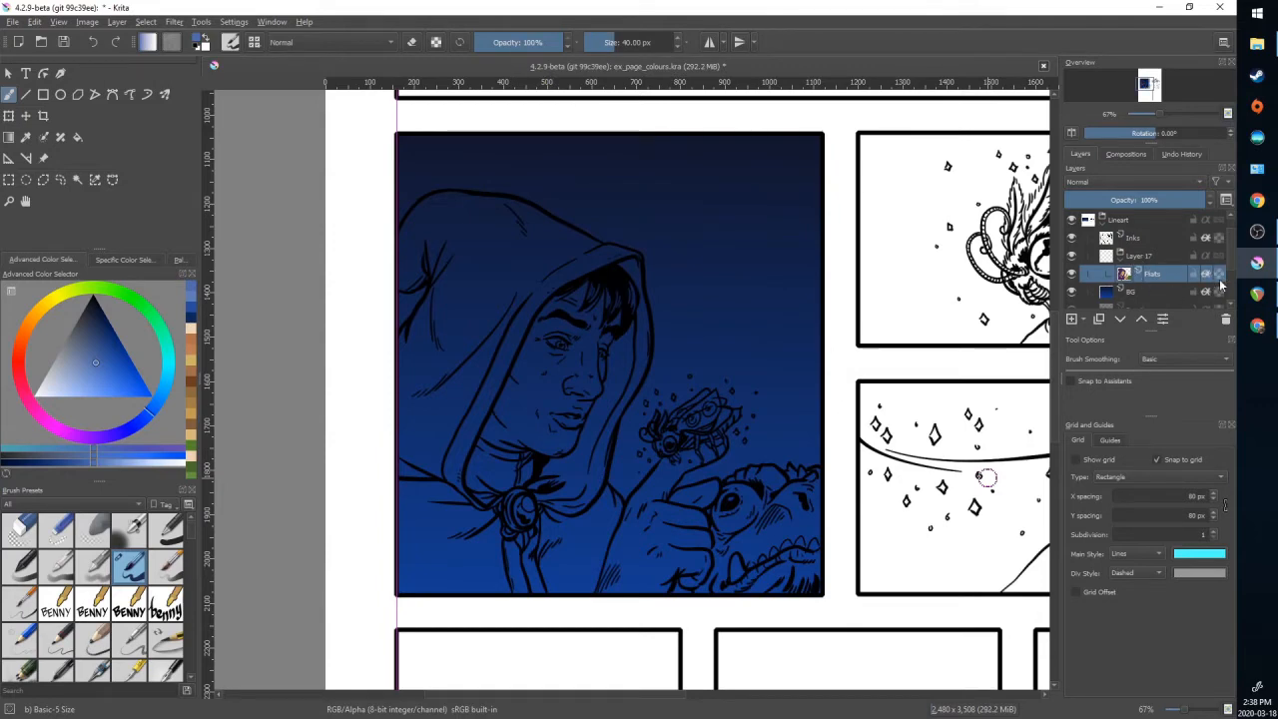
scroll(1166, 269, down, 3)
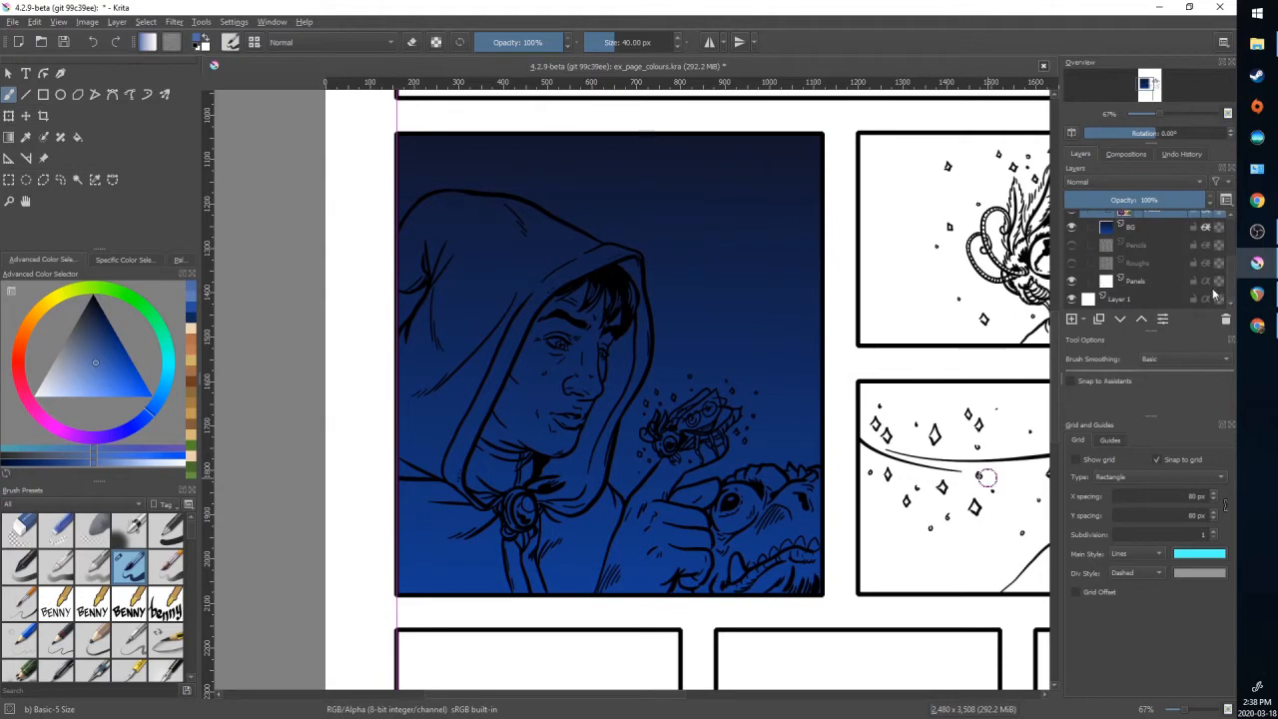
scroll(1216, 280, up, 3)
click(1207, 269)
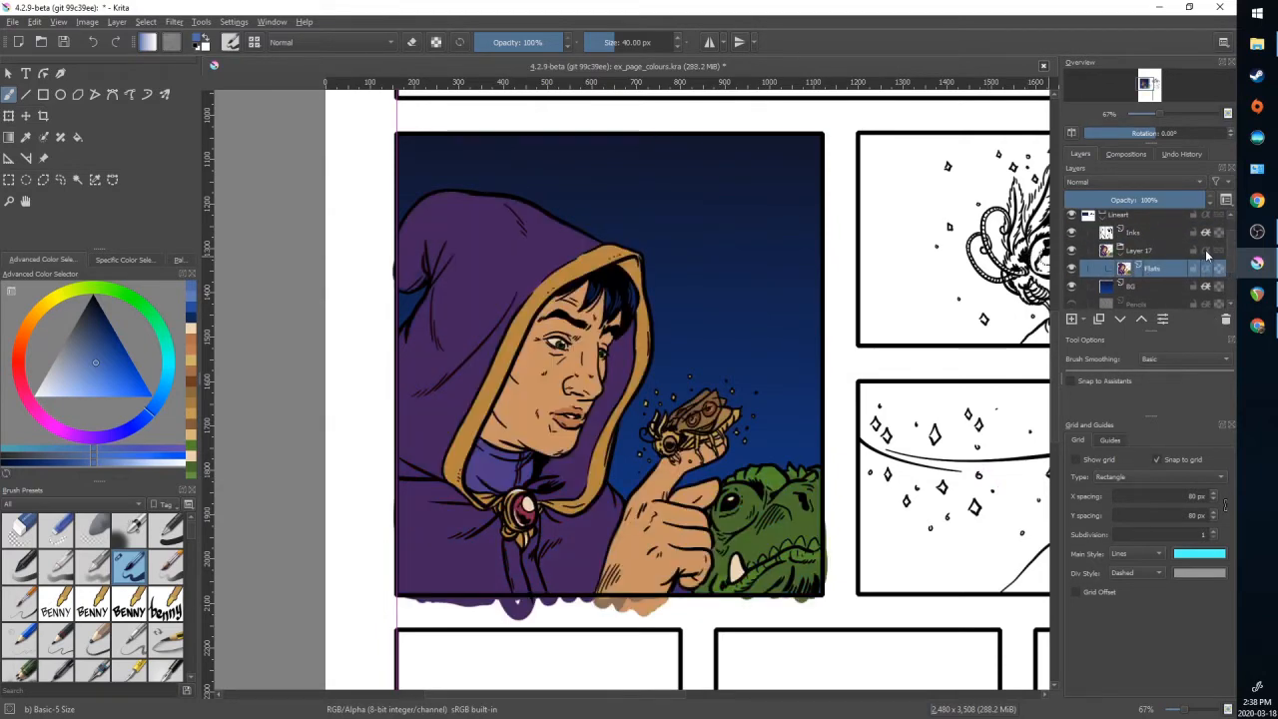
click(1206, 250)
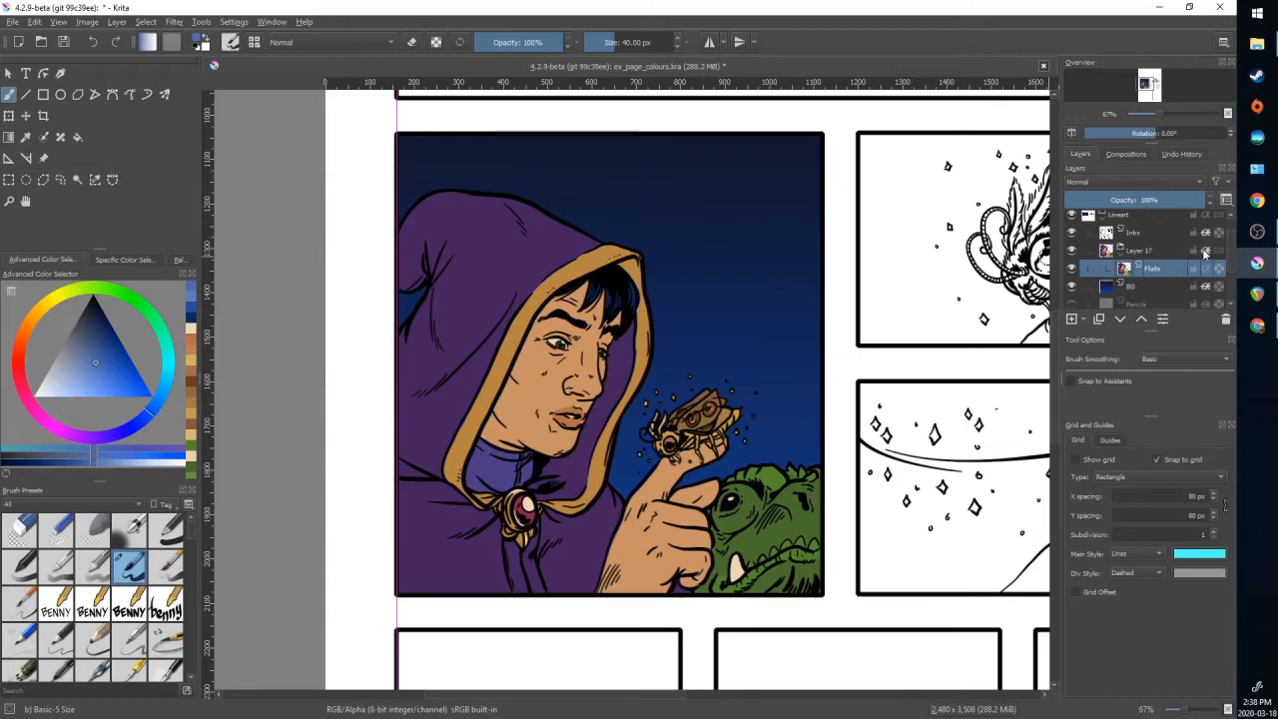
mouse_move(1206, 248)
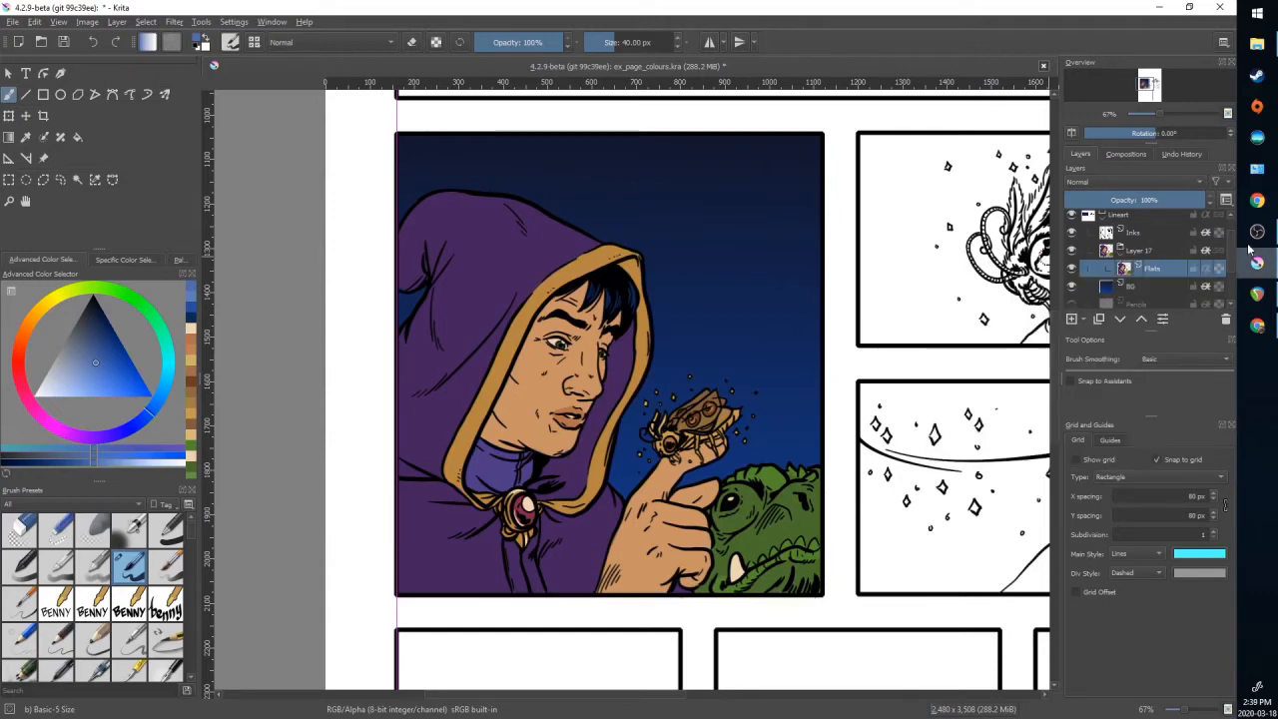
- Add a new paint layer above Flats inside the group and name it Hue
scroll(1232, 263, down, 1)
scroll(1232, 263, up, 1)
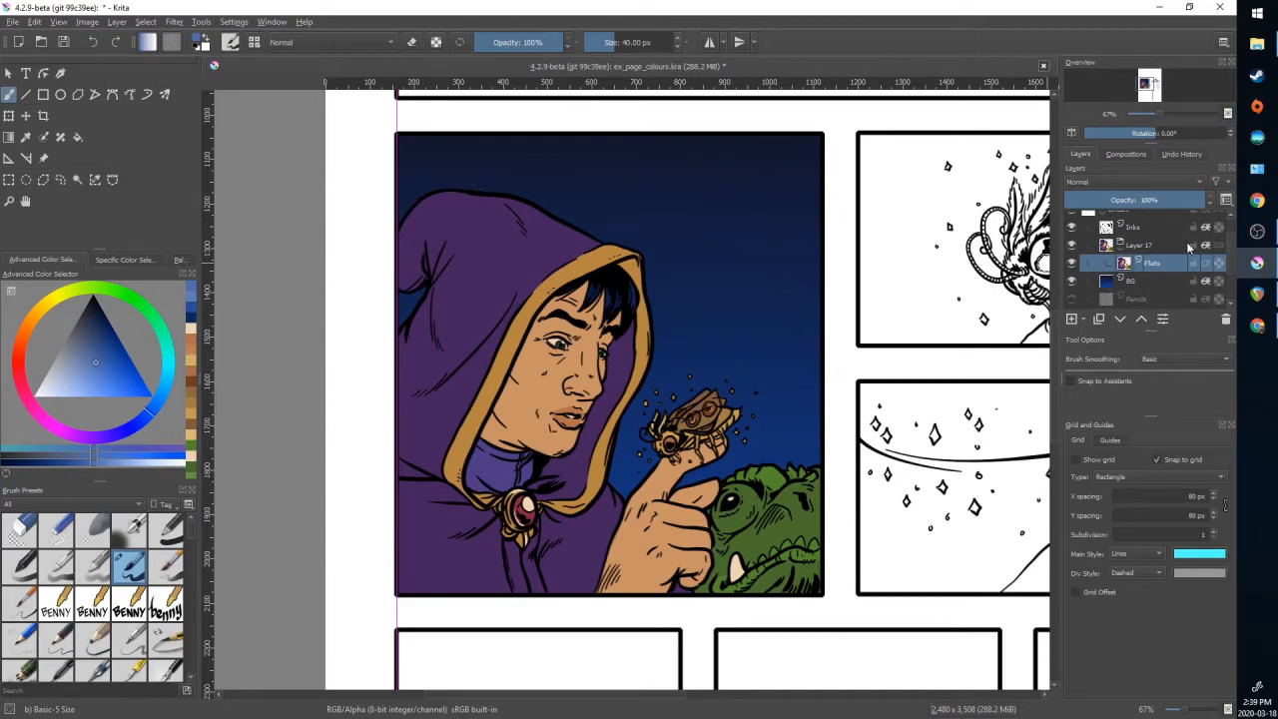
key(Insert)
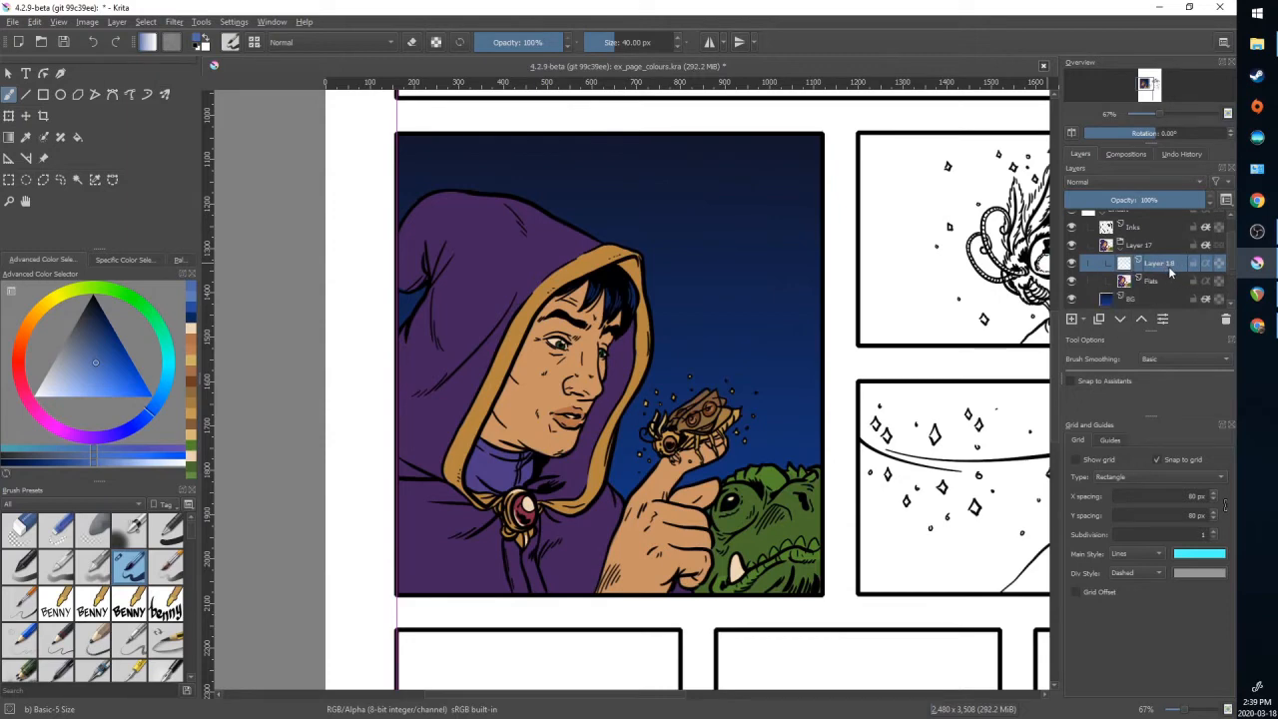
double_click(1171, 261)
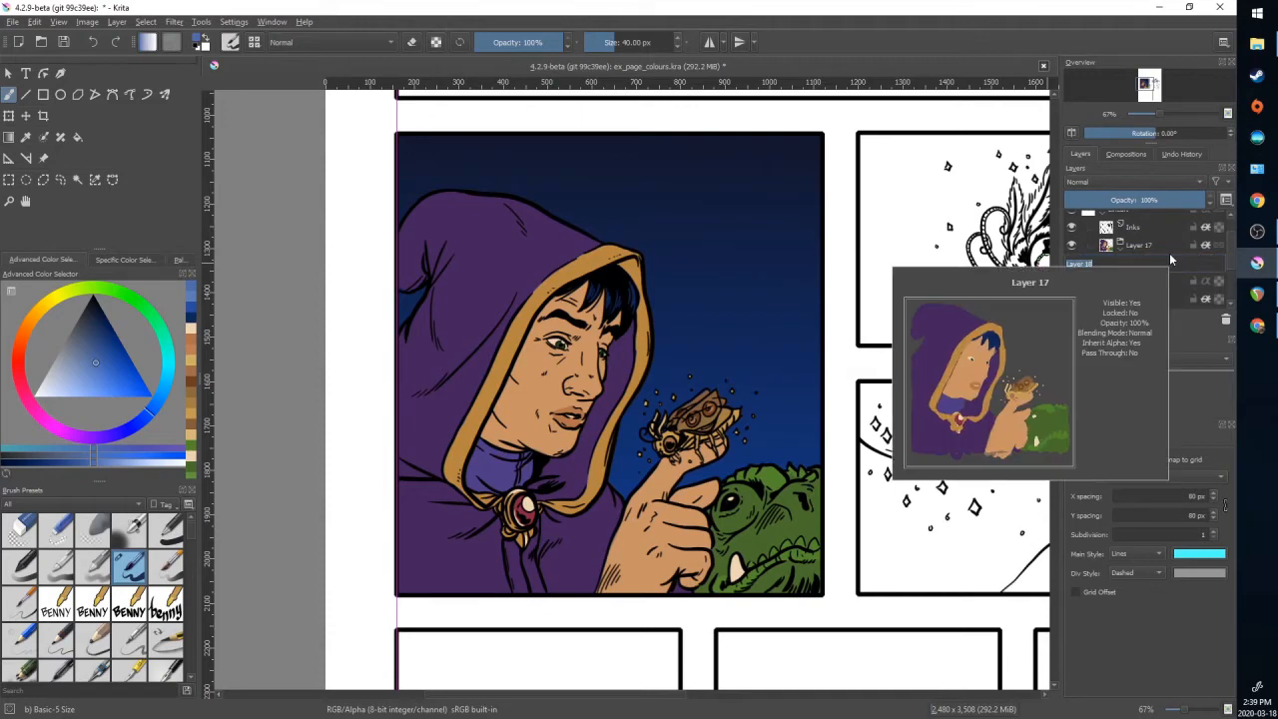
text(Hus)
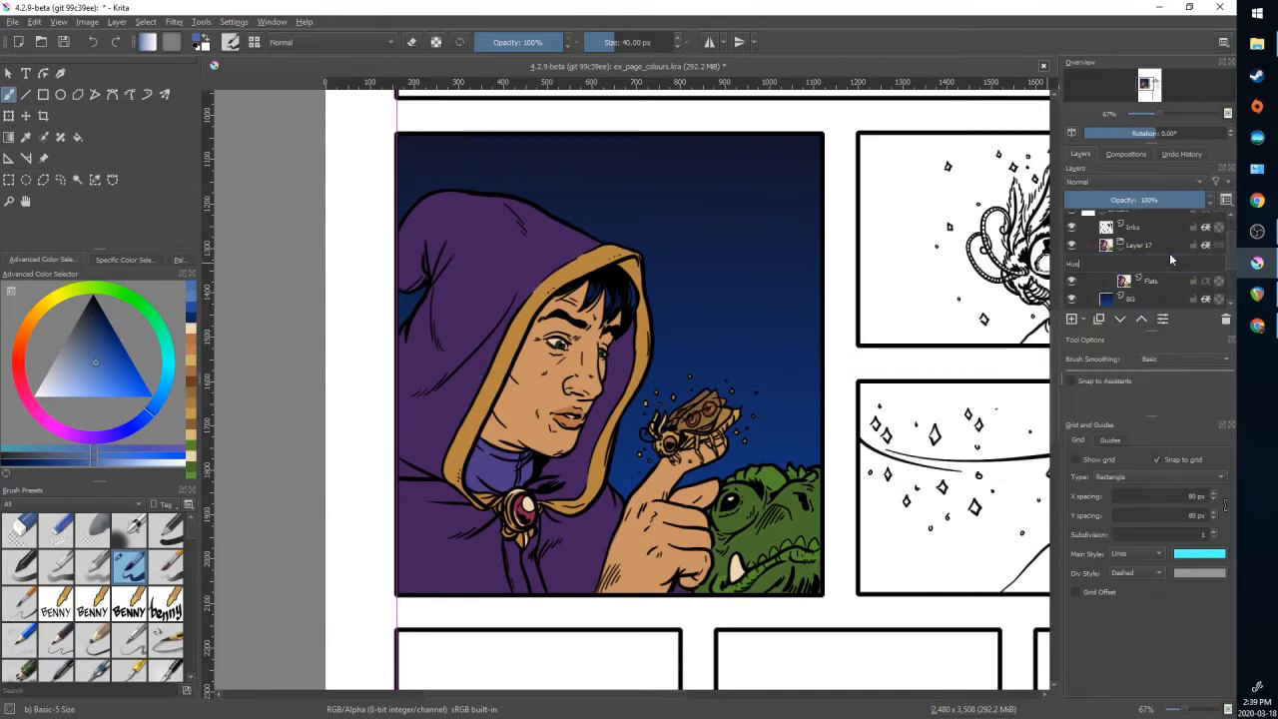
key(Return)
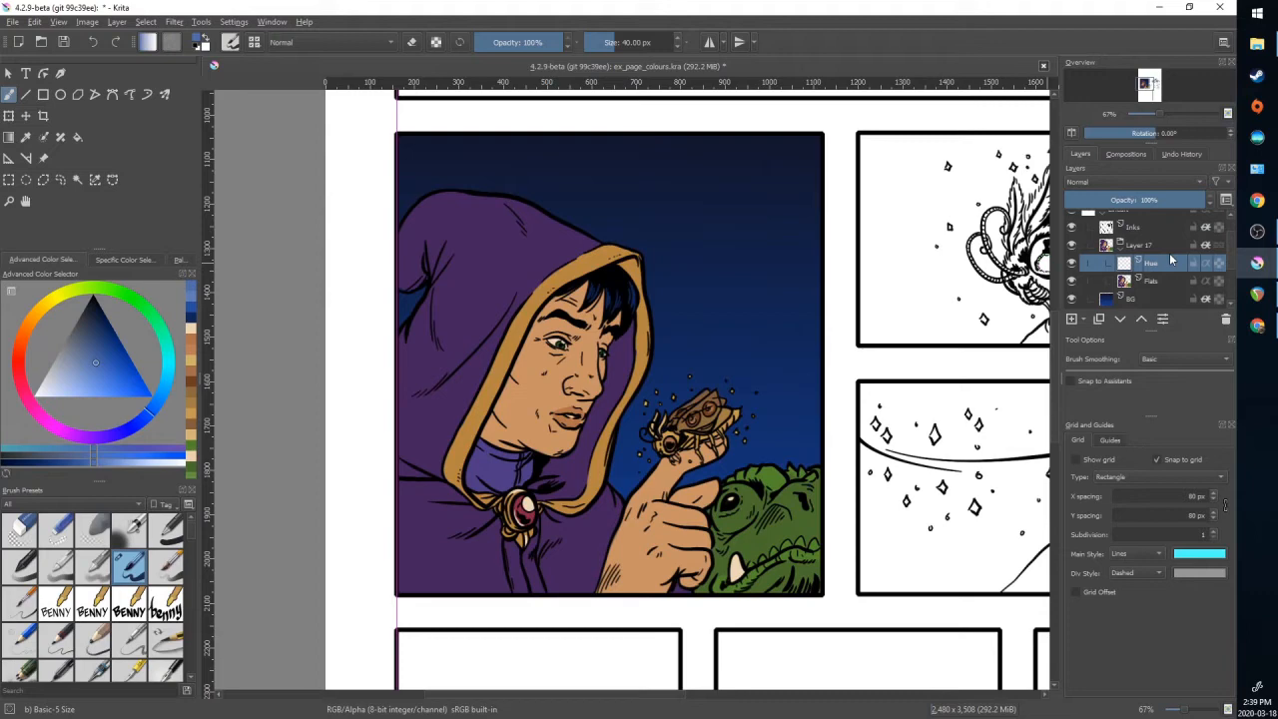
- Set the Hue layer's blending mode to Hard Light
click(1198, 180)
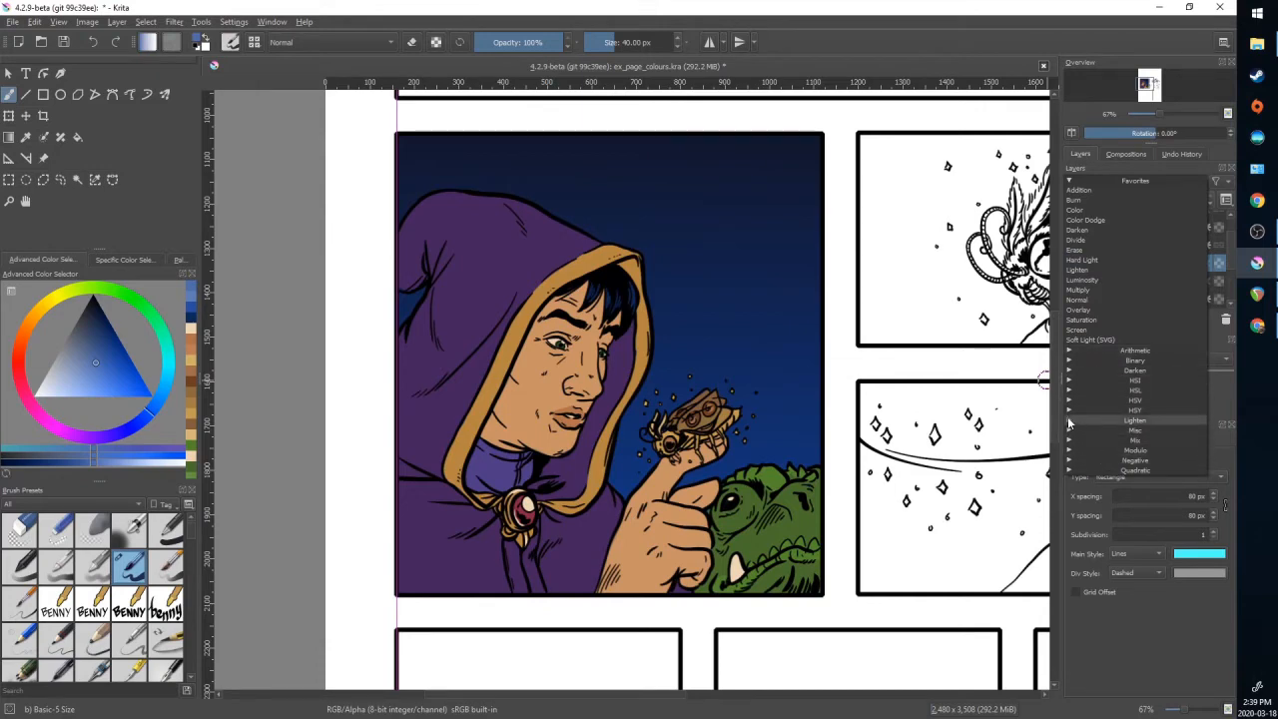
click(1160, 421)
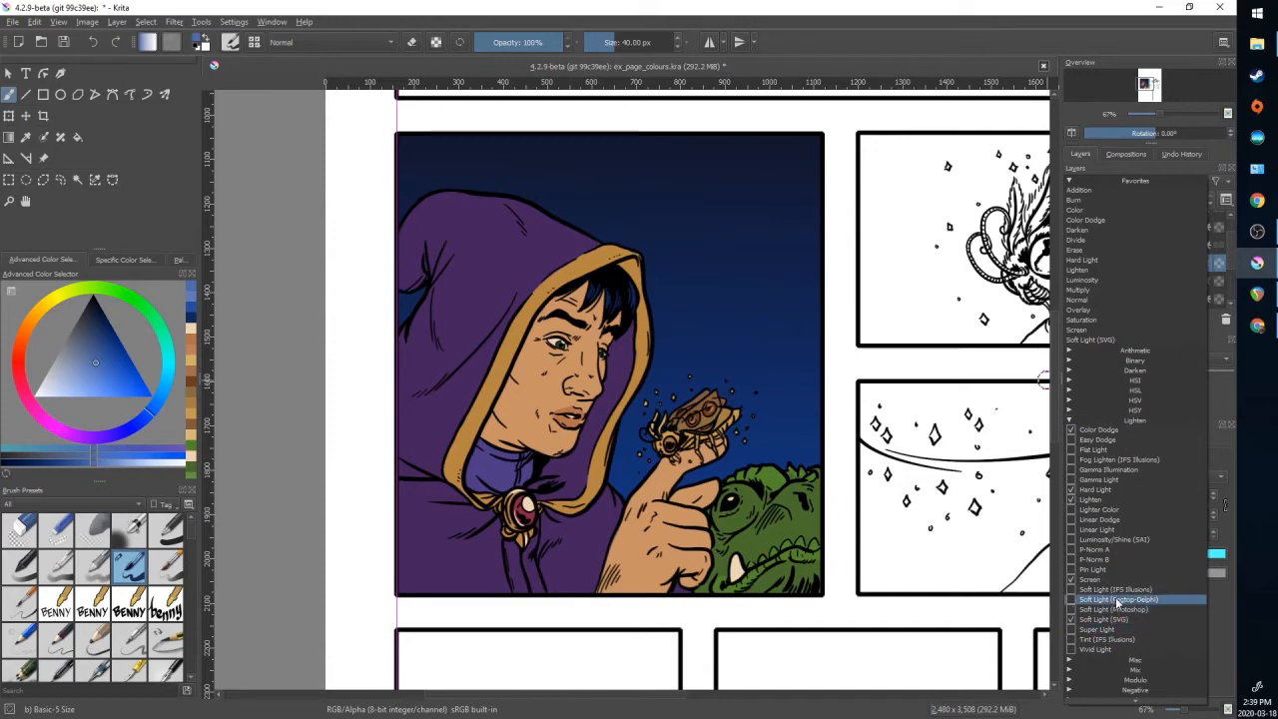
click(1074, 420)
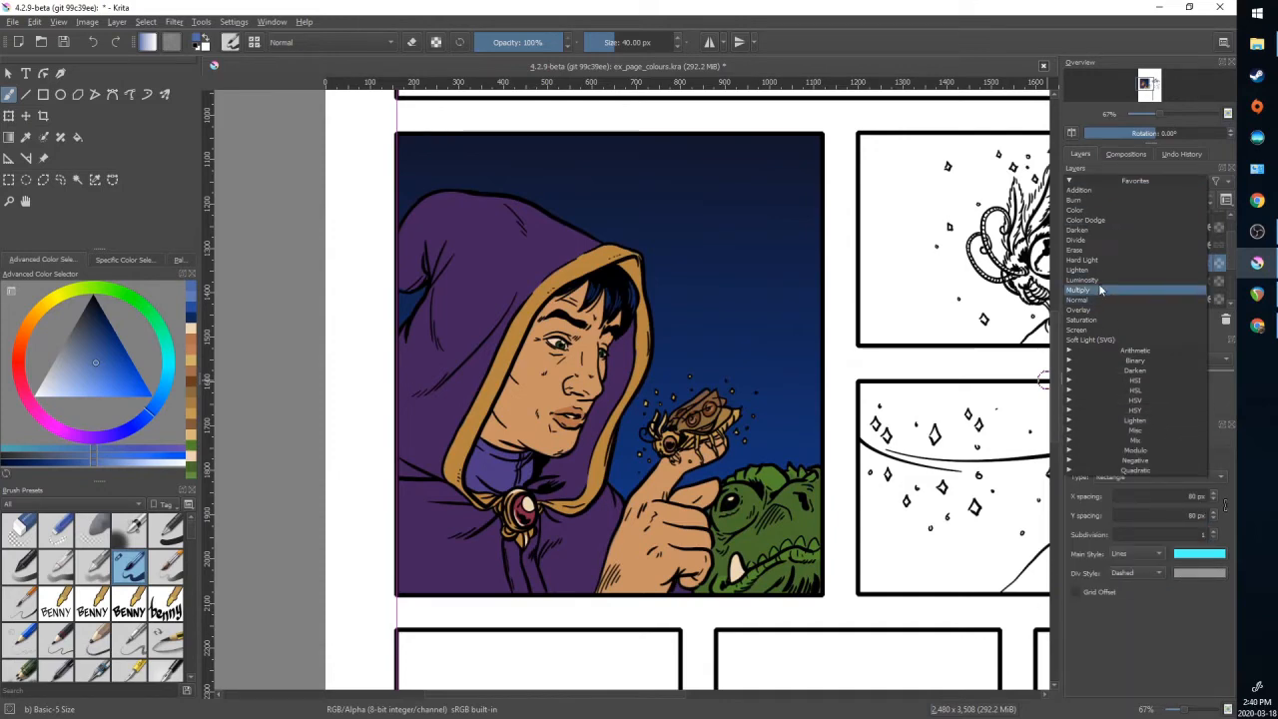
click(1109, 259)
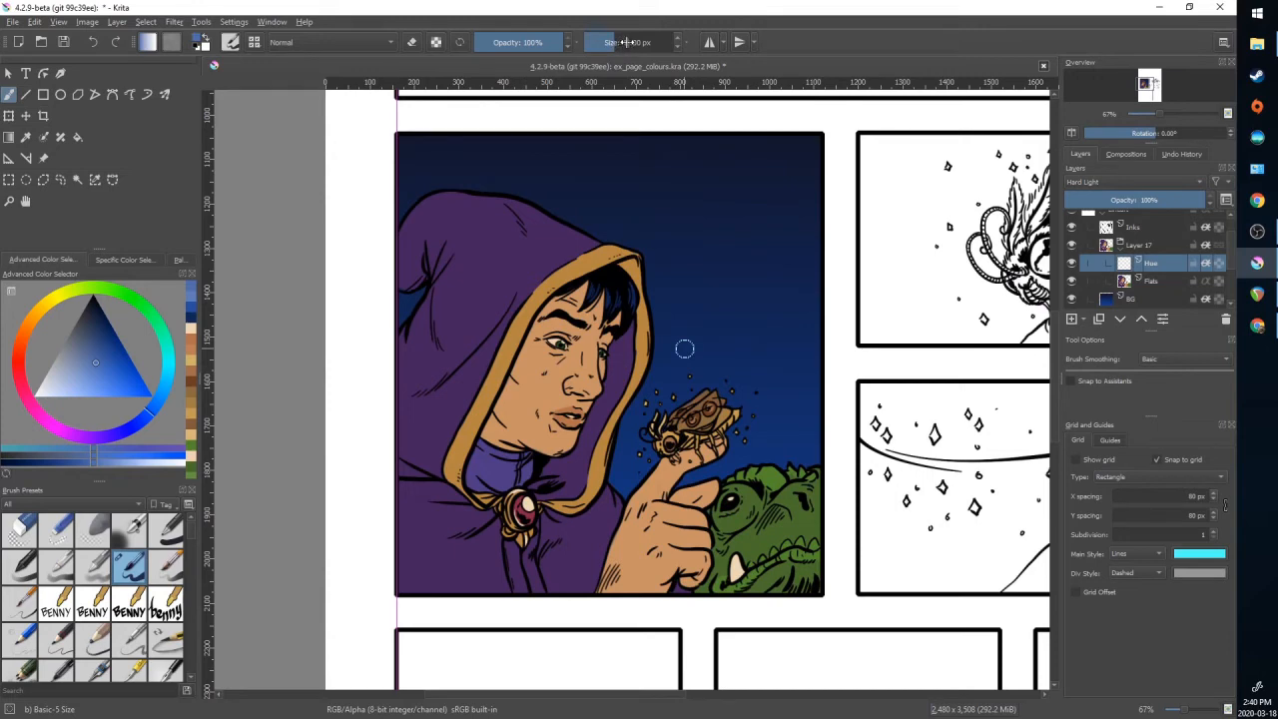
- Paint a muted mid blue based on the background over all the flat-coloured figures, using a brush of about 226 px
mouse_move(626, 42)
mouse_down()
mouse_move(647, 42)
mouse_move(621, 42)
mouse_up()
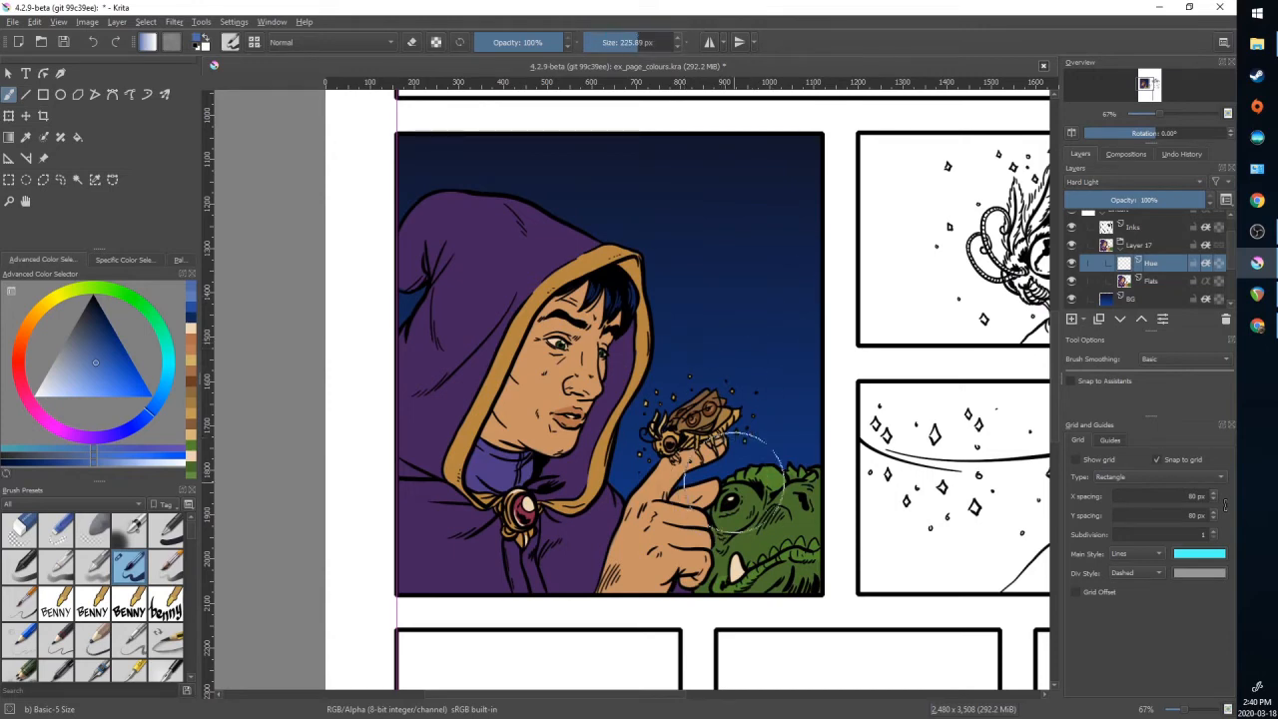
key(ctrl)
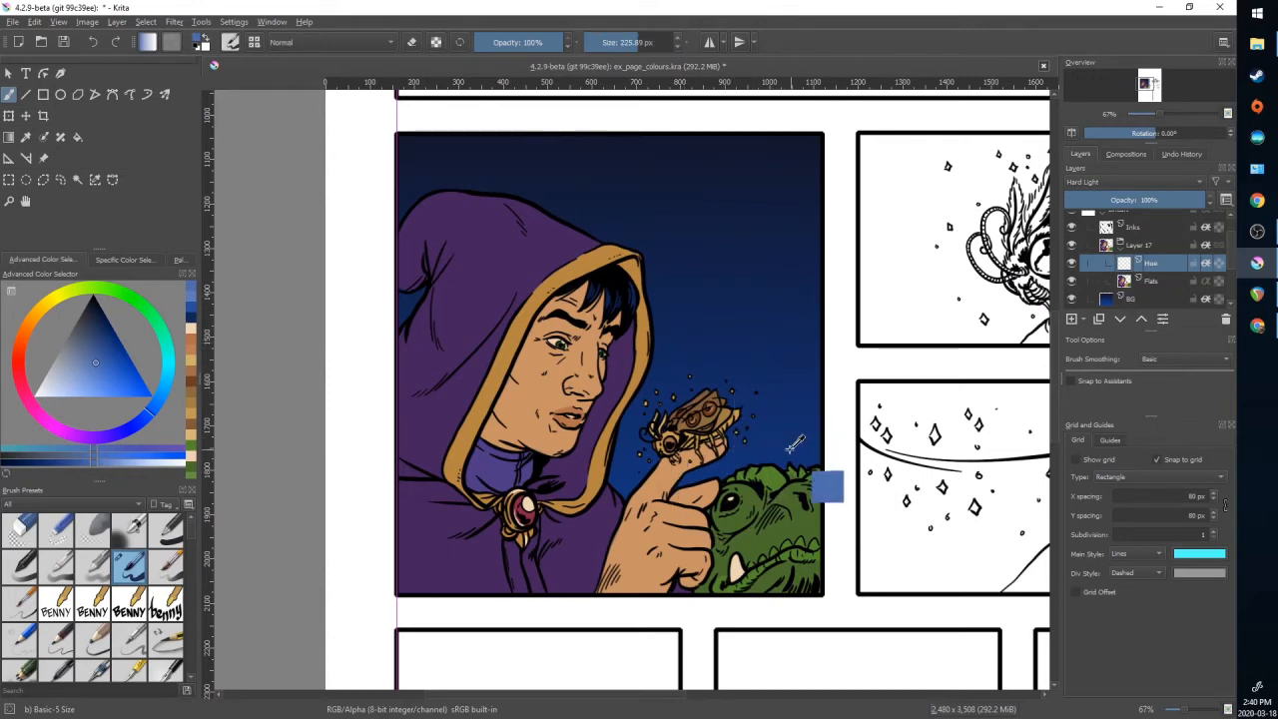
ctrl+click(787, 451)
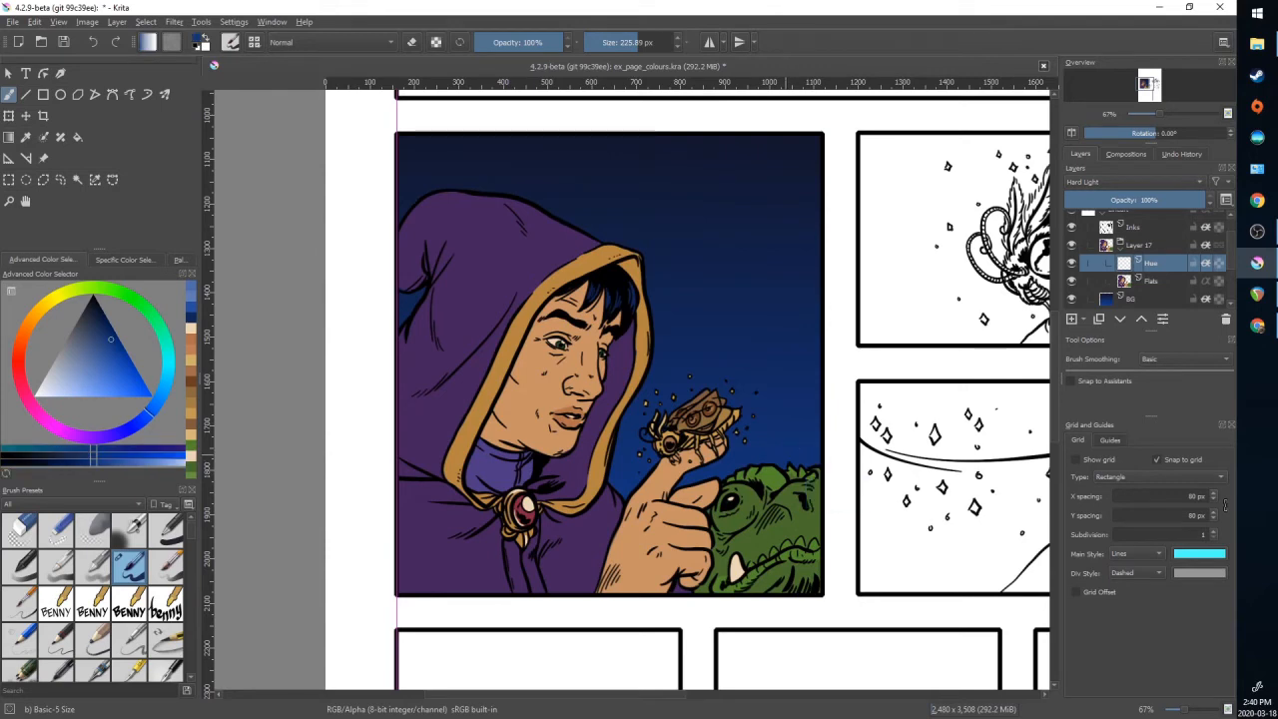
click(95, 364)
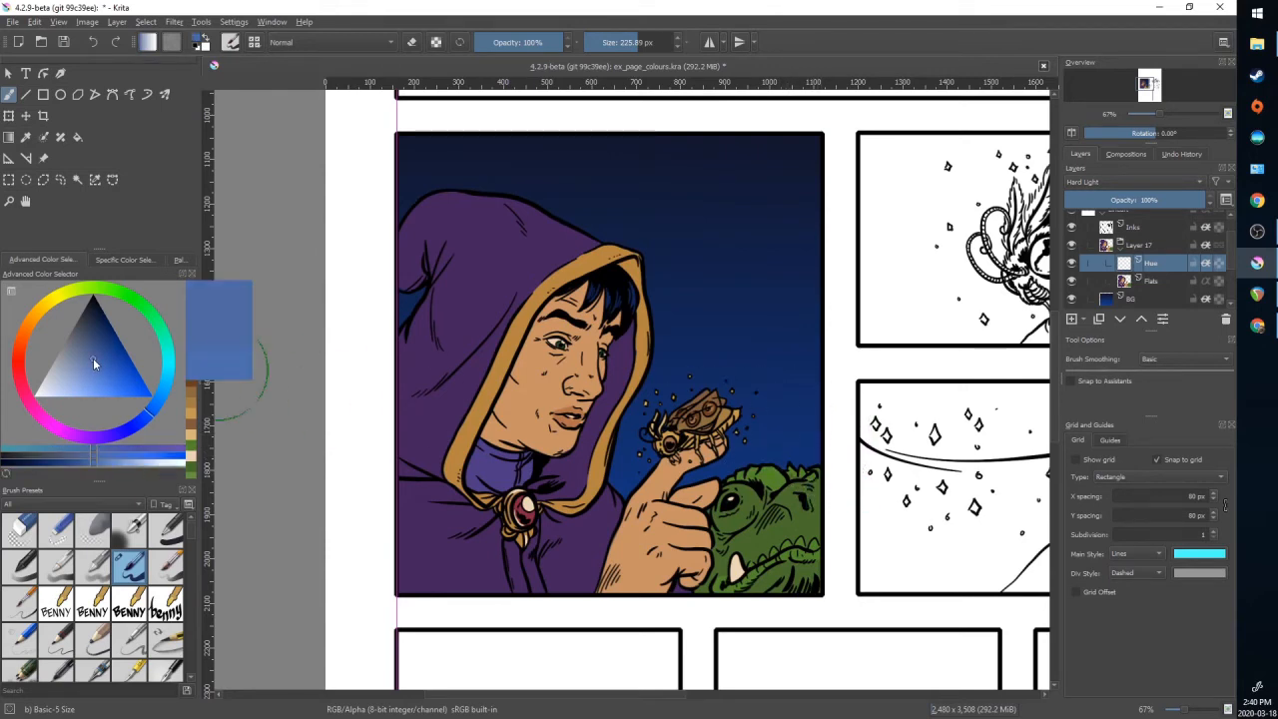
drag(95, 365, 93, 358)
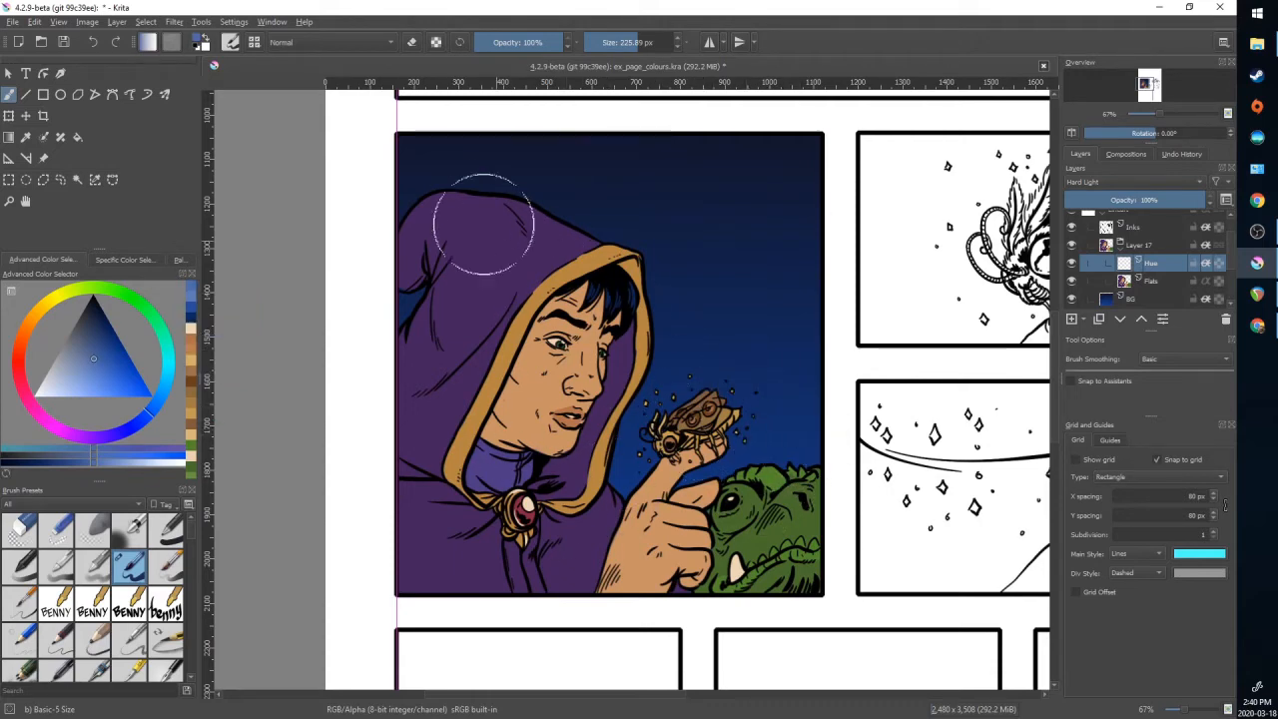
mouse_move(483, 224)
mouse_down()
mouse_move(504, 179)
mouse_move(419, 234)
mouse_move(557, 185)
mouse_move(402, 273)
mouse_move(636, 203)
mouse_move(397, 330)
mouse_move(553, 268)
mouse_move(447, 374)
mouse_move(654, 280)
mouse_move(370, 494)
mouse_move(686, 308)
mouse_move(460, 483)
mouse_move(565, 419)
mouse_move(624, 418)
mouse_move(432, 586)
mouse_move(732, 381)
mouse_move(489, 576)
mouse_move(622, 473)
mouse_move(670, 469)
mouse_move(531, 602)
mouse_move(778, 444)
mouse_move(605, 599)
mouse_move(795, 499)
mouse_move(813, 522)
mouse_move(758, 589)
mouse_move(904, 582)
mouse_move(743, 529)
mouse_move(824, 539)
mouse_move(575, 394)
mouse_move(635, 557)
mouse_move(733, 397)
mouse_move(780, 429)
mouse_move(697, 434)
mouse_move(759, 485)
mouse_up()
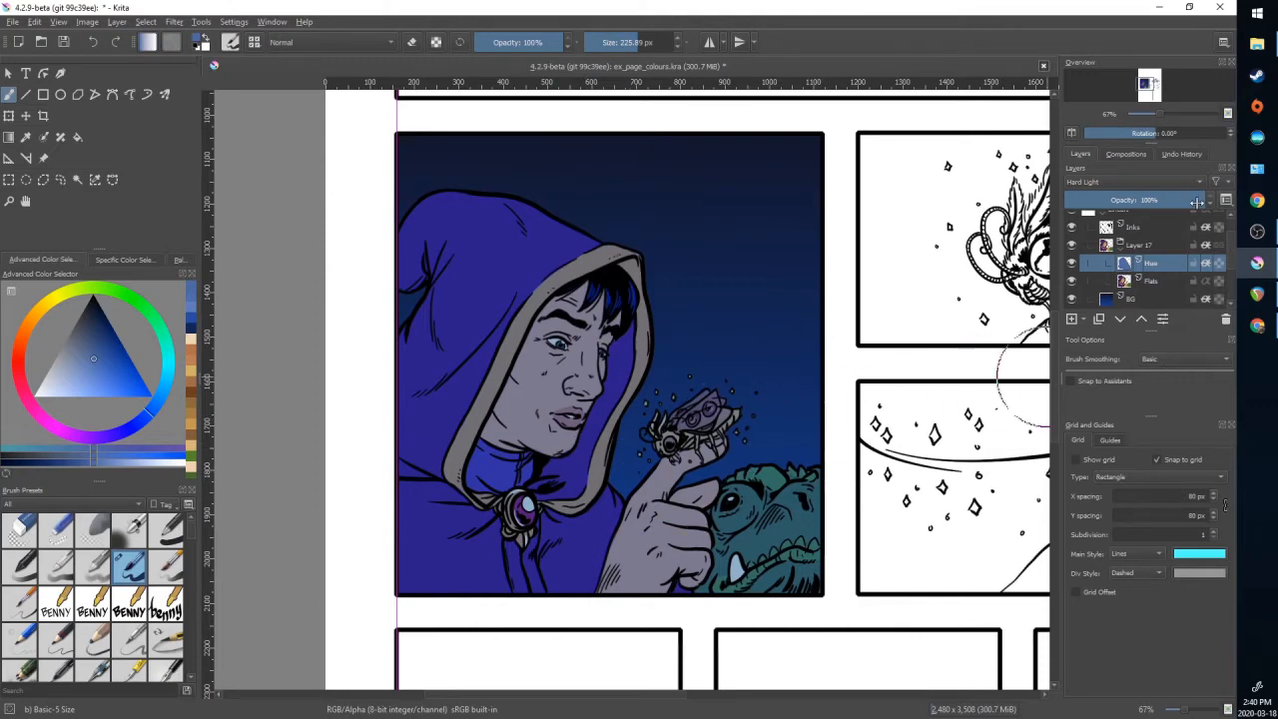
- Lower the Hue layer's opacity to 75% and toggle its visibility to compare the panel with and without the tint
drag(1206, 201, 1171, 203)
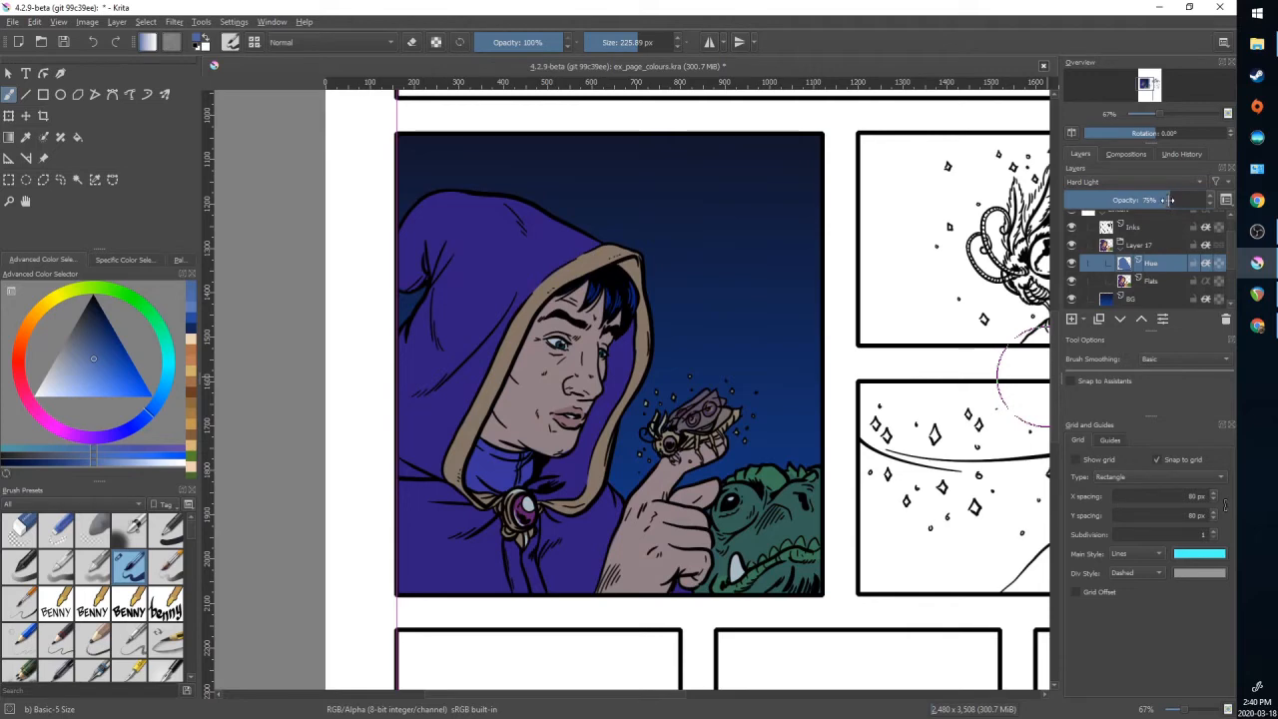
click(1072, 263)
click(1071, 263)
click(1071, 264)
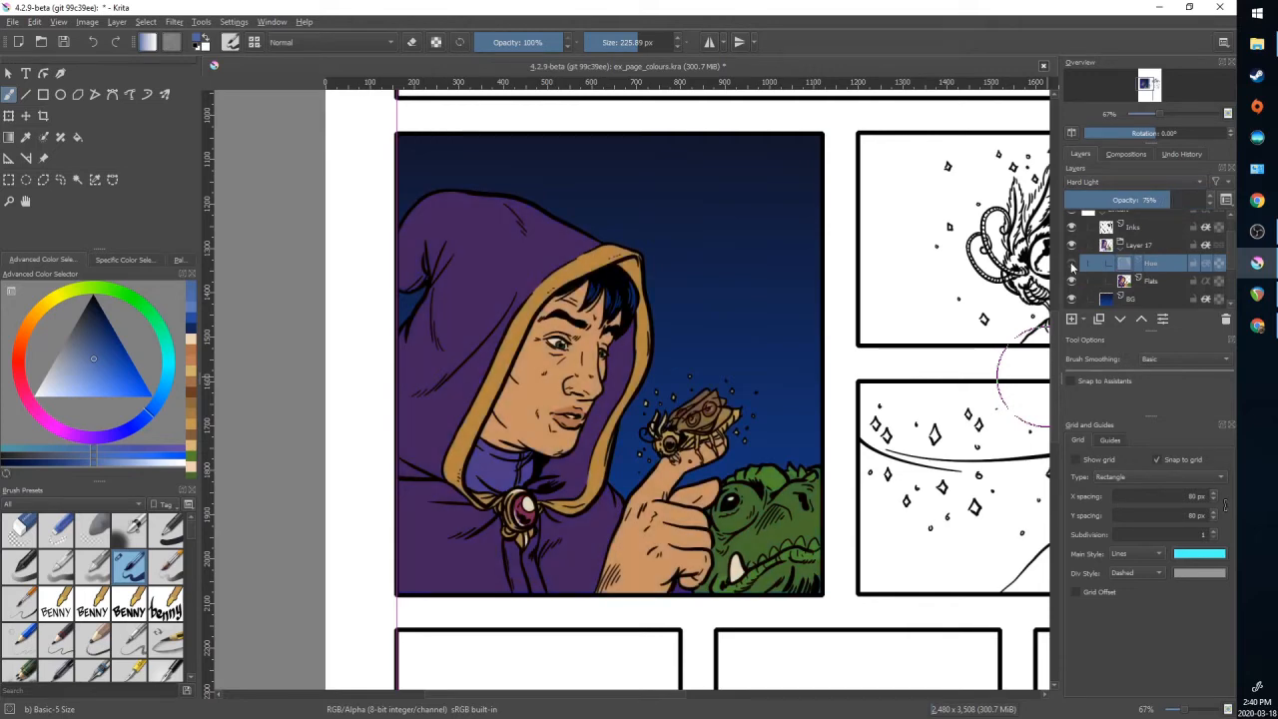
click(1071, 264)
click(1071, 263)
click(1071, 263)
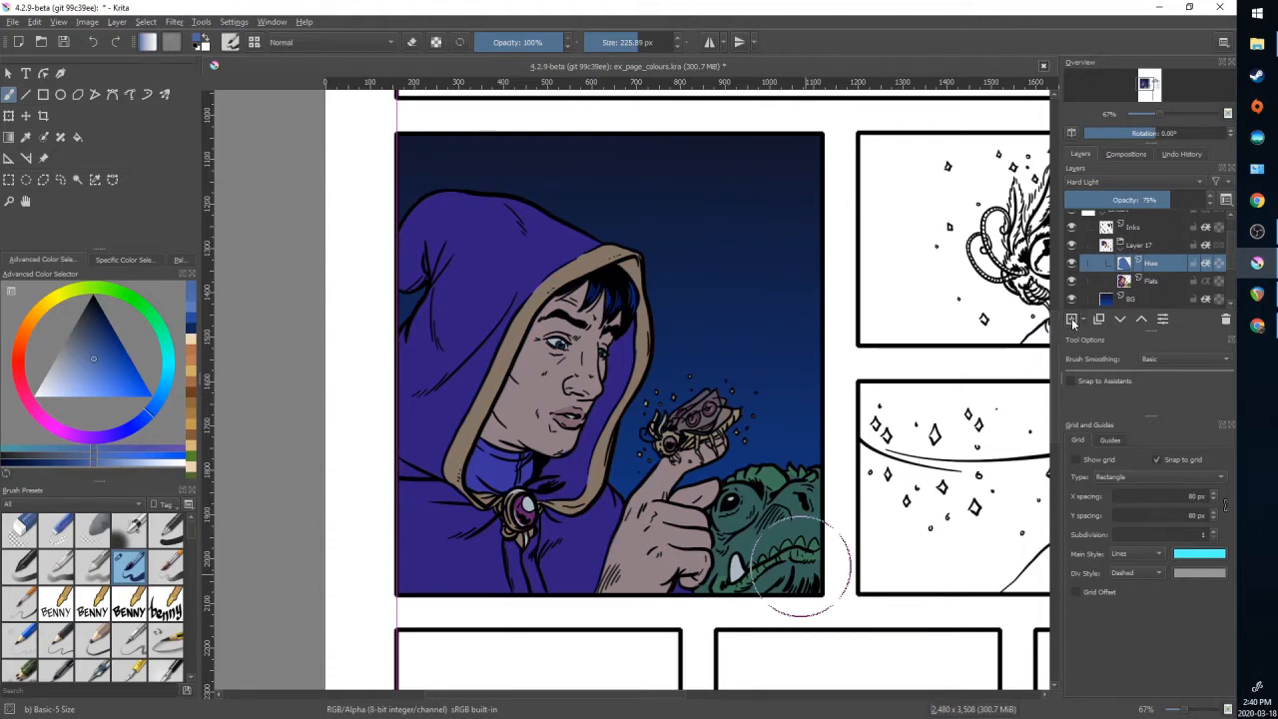
- Add a layer above Hue named Shades and set its blending mode to Hard Light
click(1073, 320)
double_click(1165, 263)
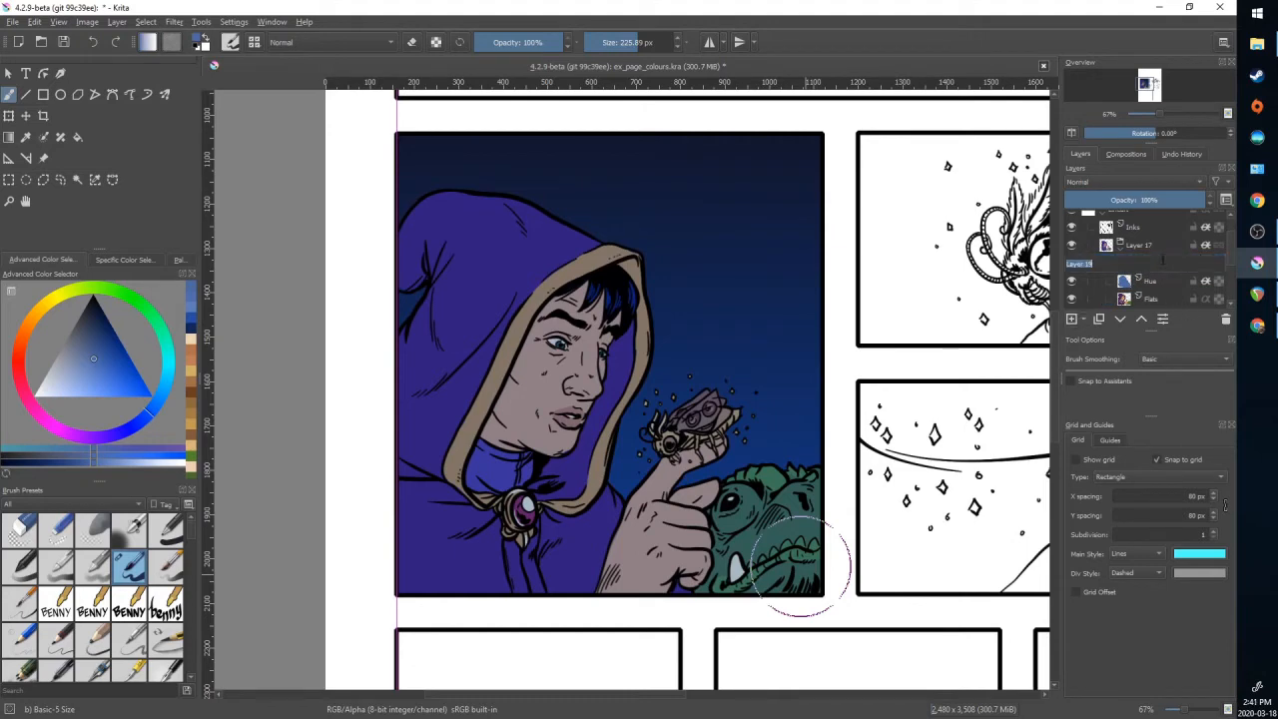
mouse_move(1162, 260)
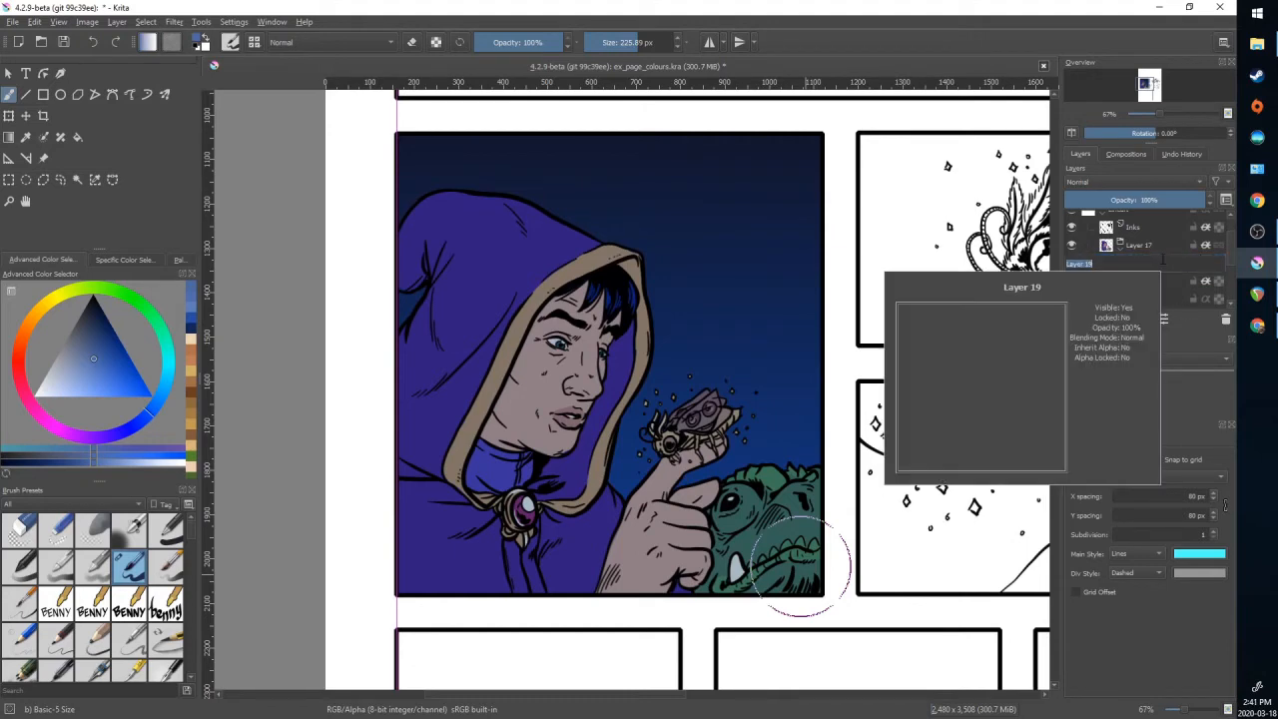
text(Shades)
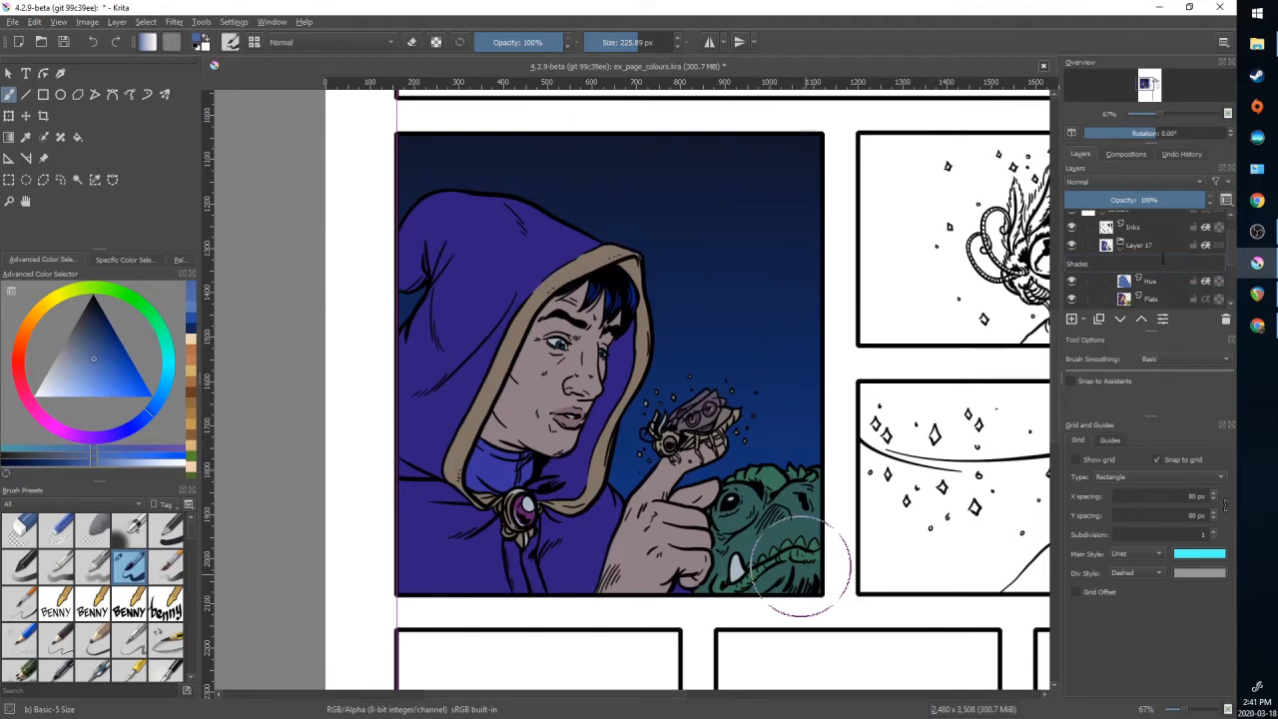
key(Return)
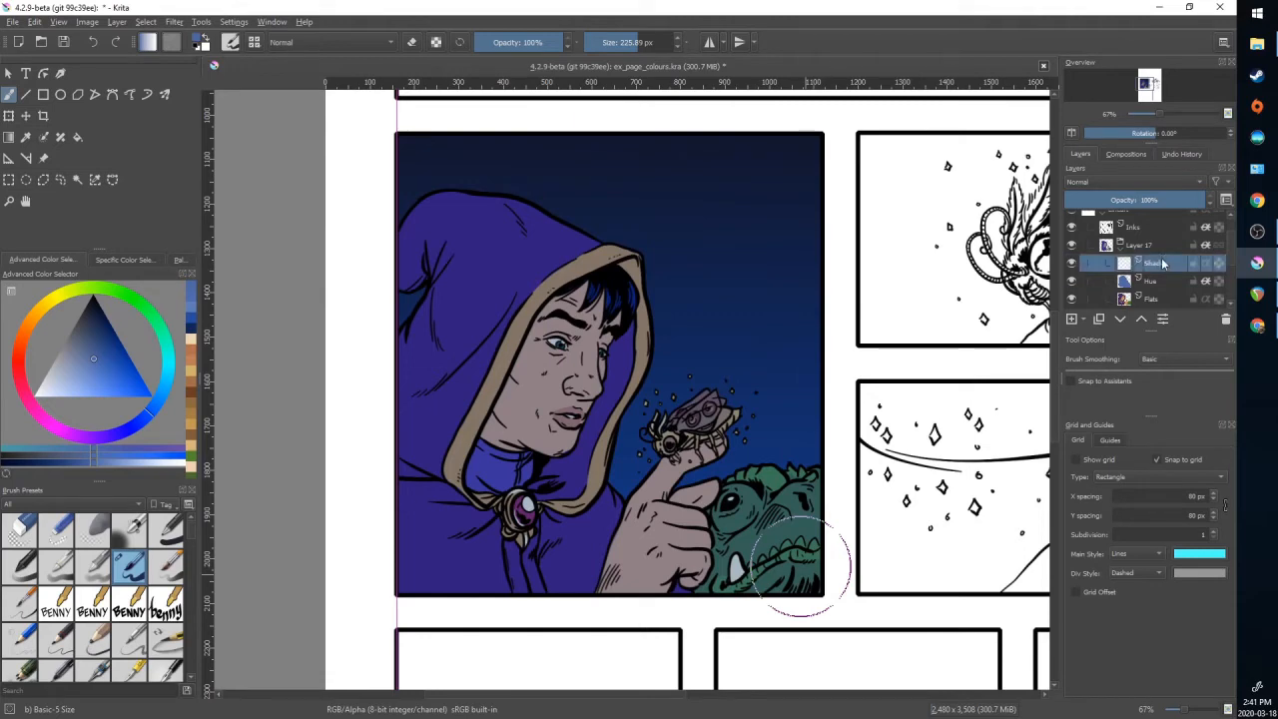
click(1106, 181)
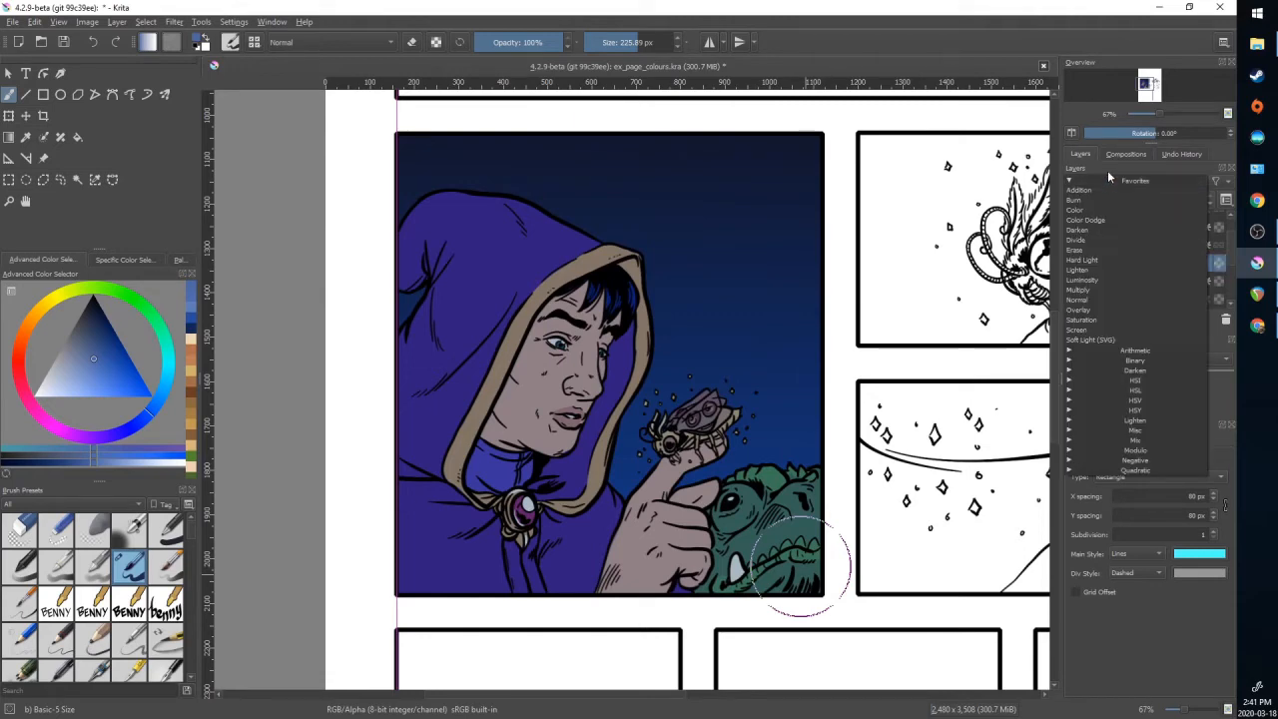
click(1099, 259)
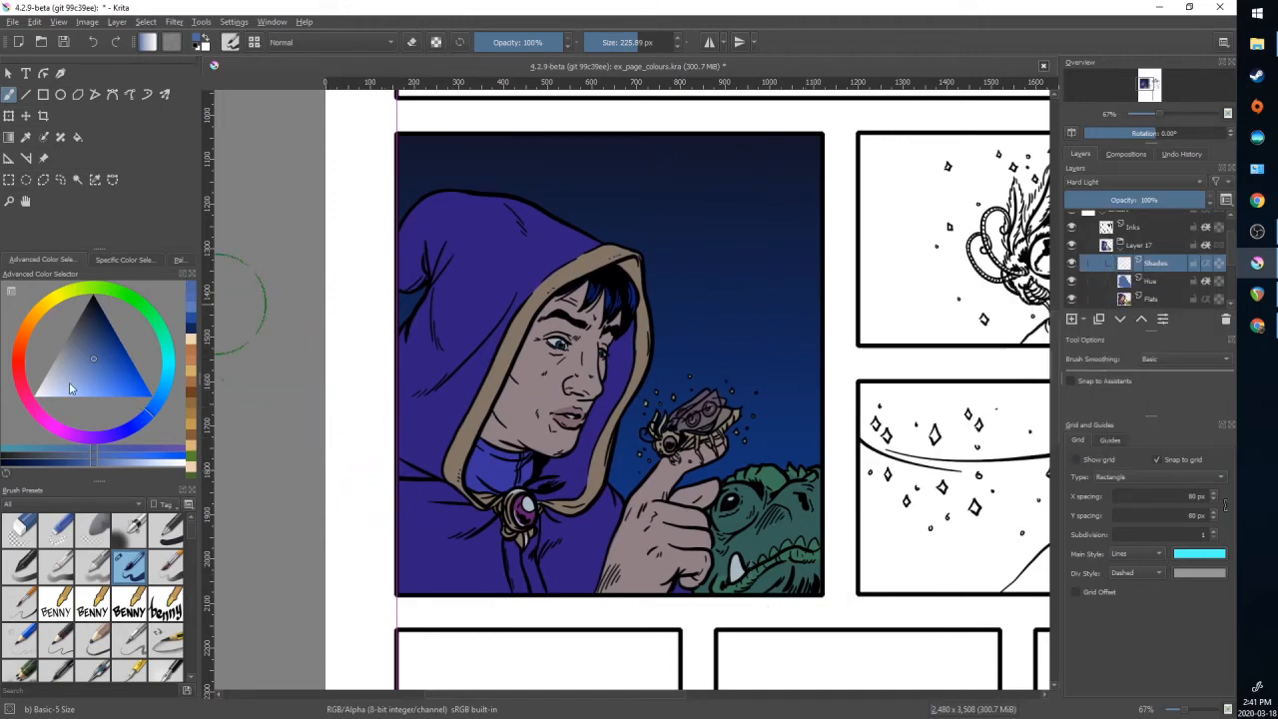
- Fill the Shades layer with the palette's MID-Grey 50% and turn on its alpha inheritance
click(178, 259)
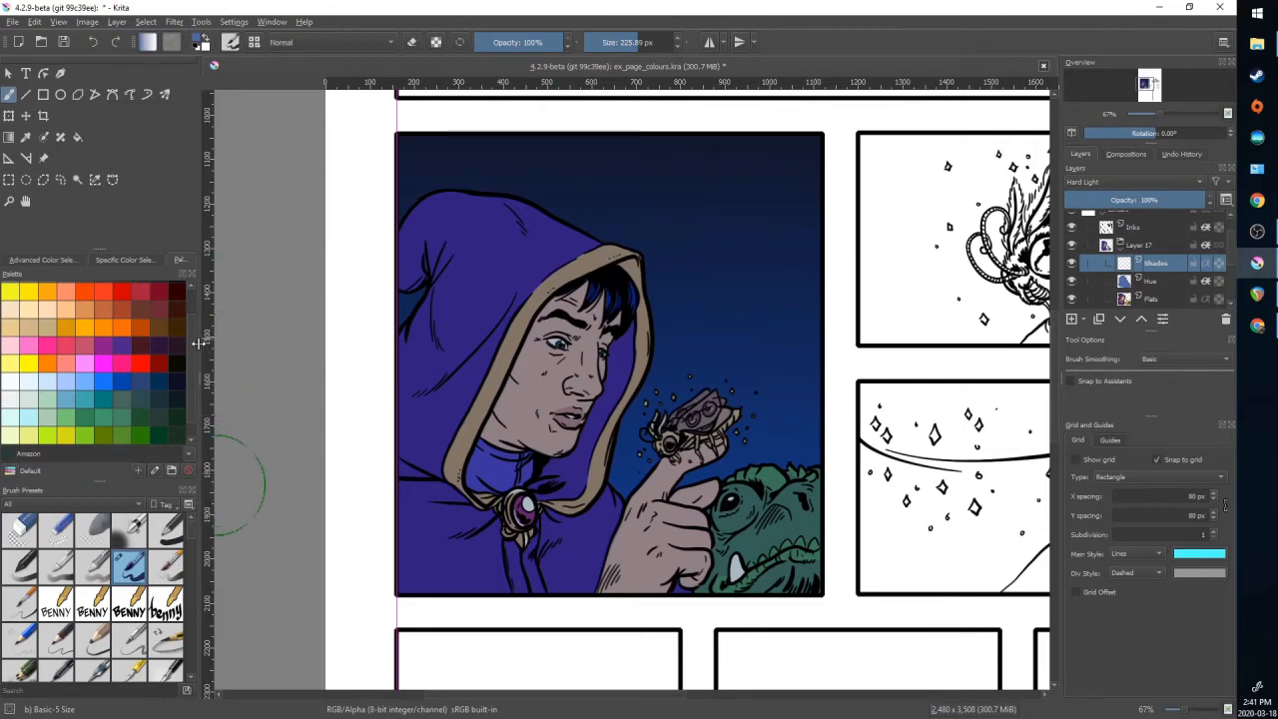
drag(189, 370, 190, 322)
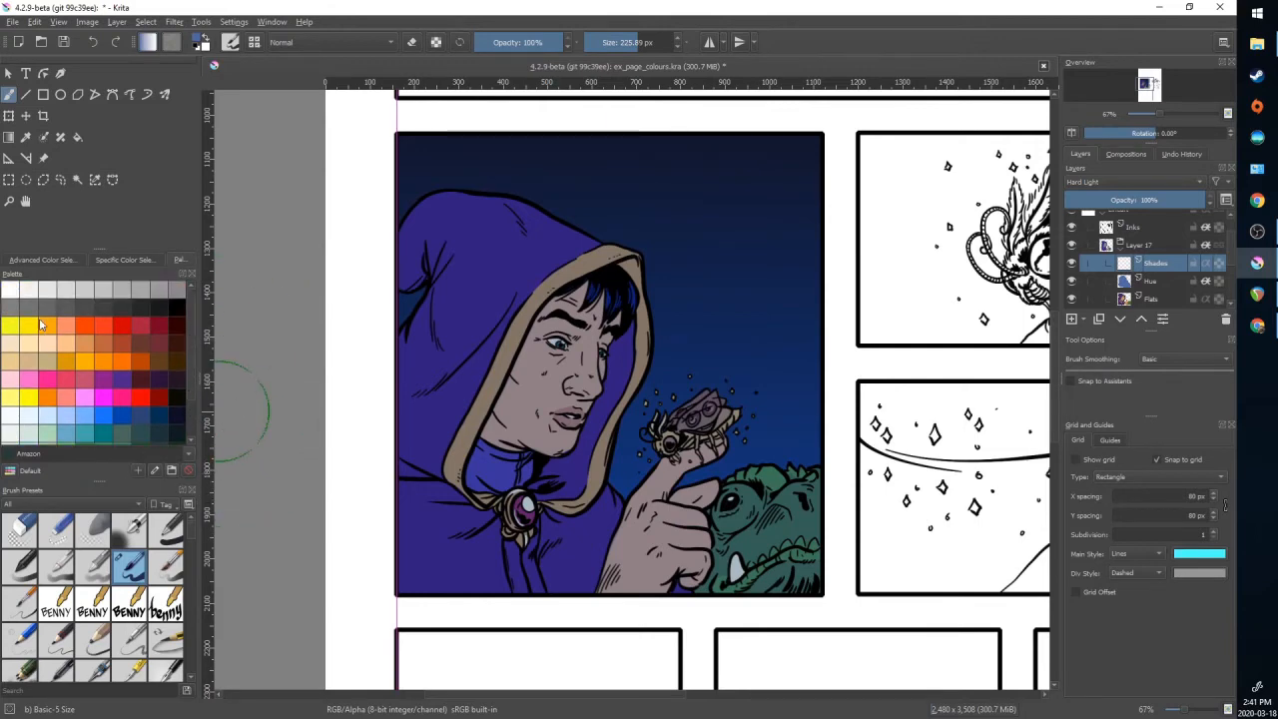
click(12, 309)
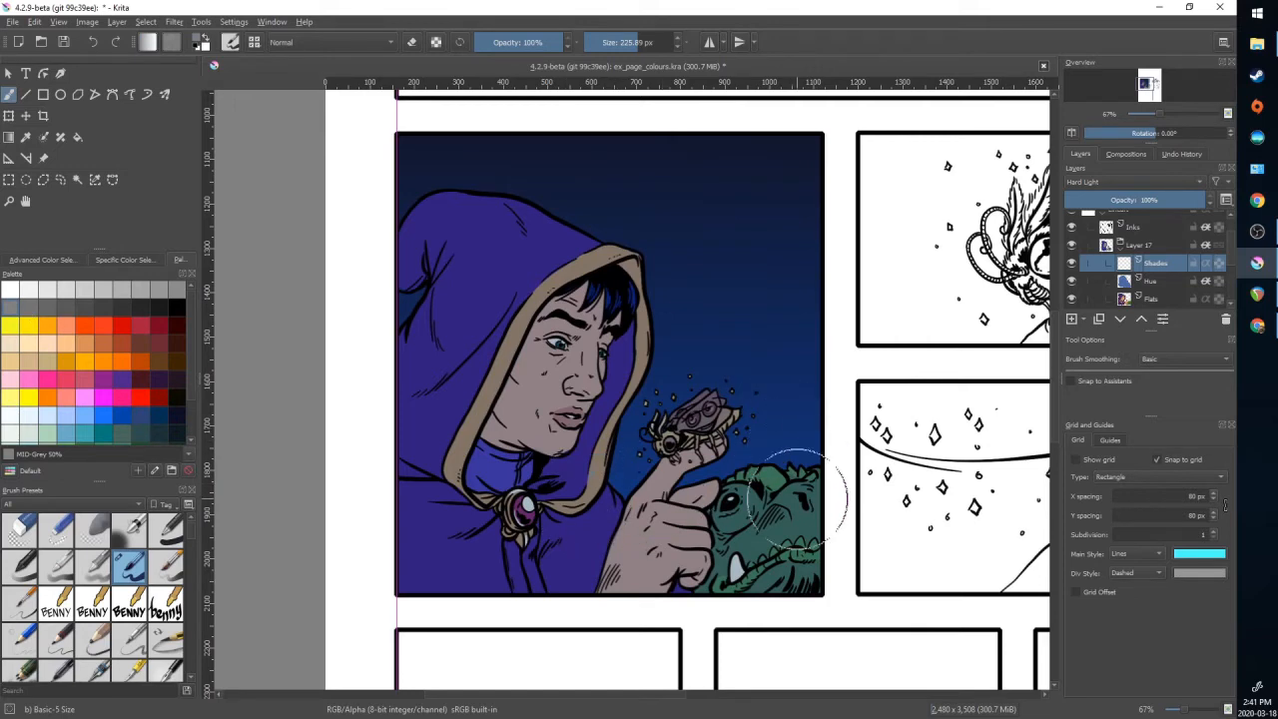
key(BackSpace)
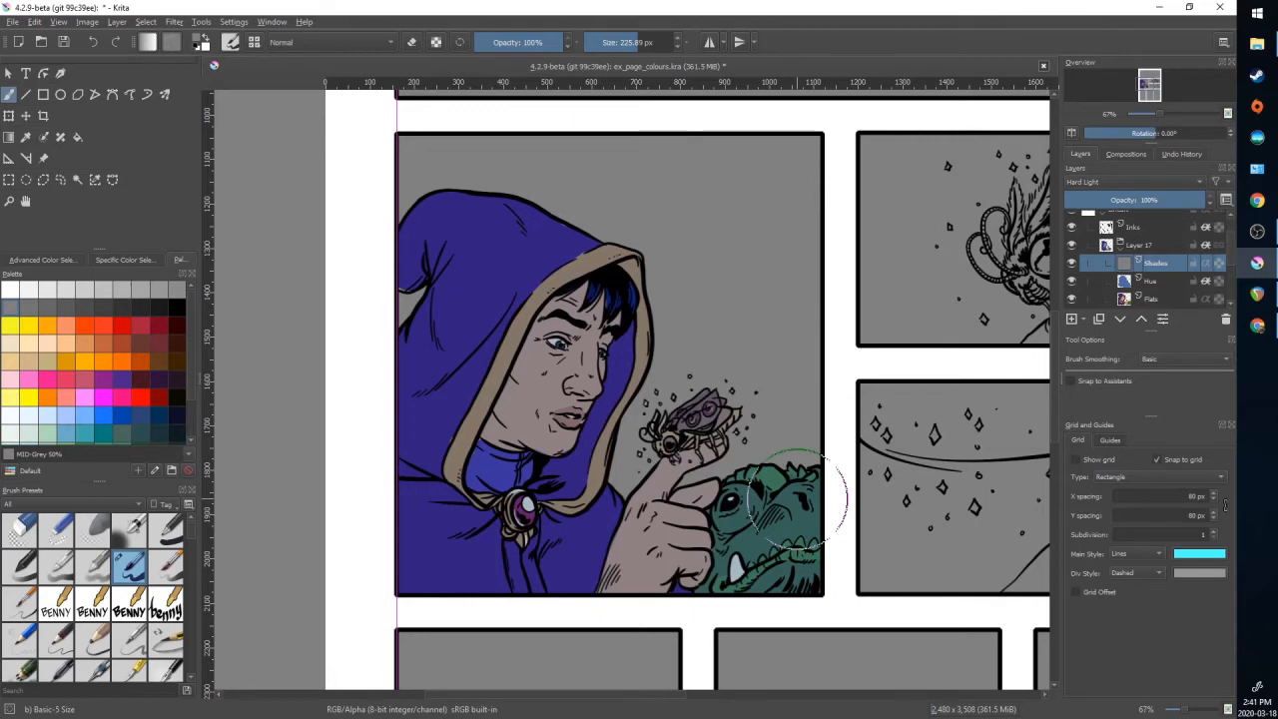
click(1207, 263)
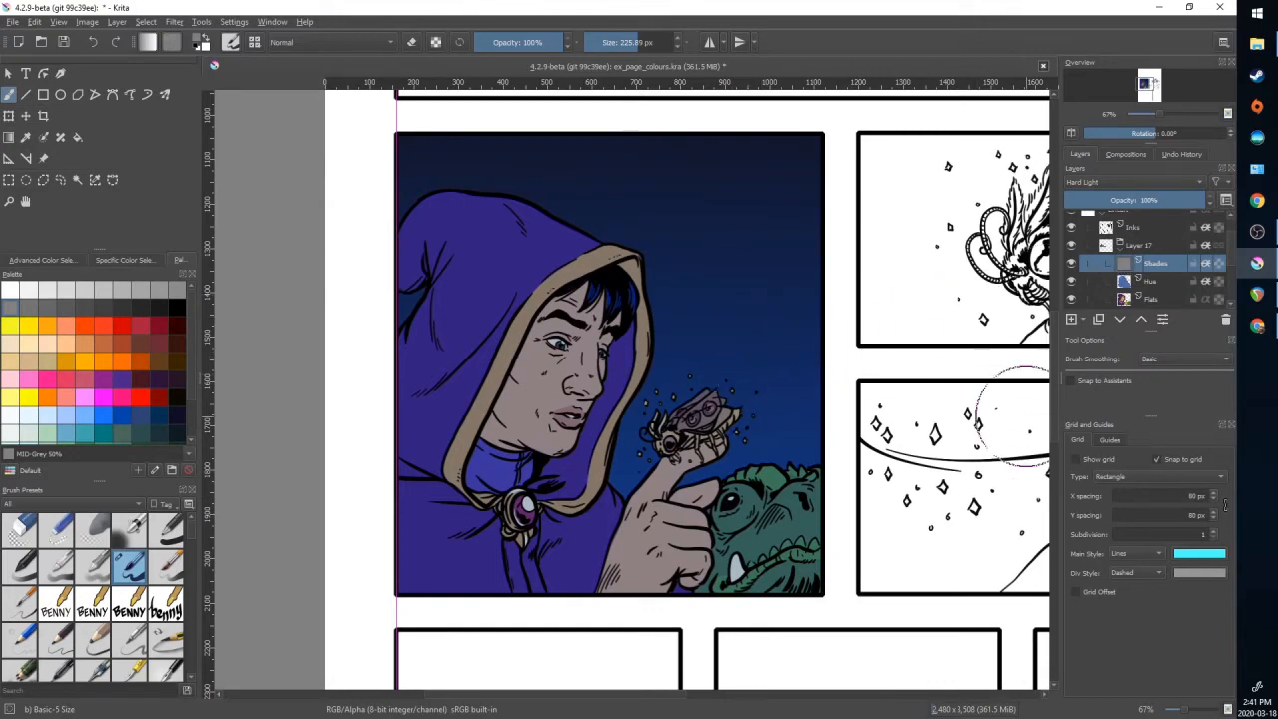
- Try test strokes in Grey 35% and Grey 85% on the hood with a brush of about 36 px, and undo both
click(64, 305)
click(614, 41)
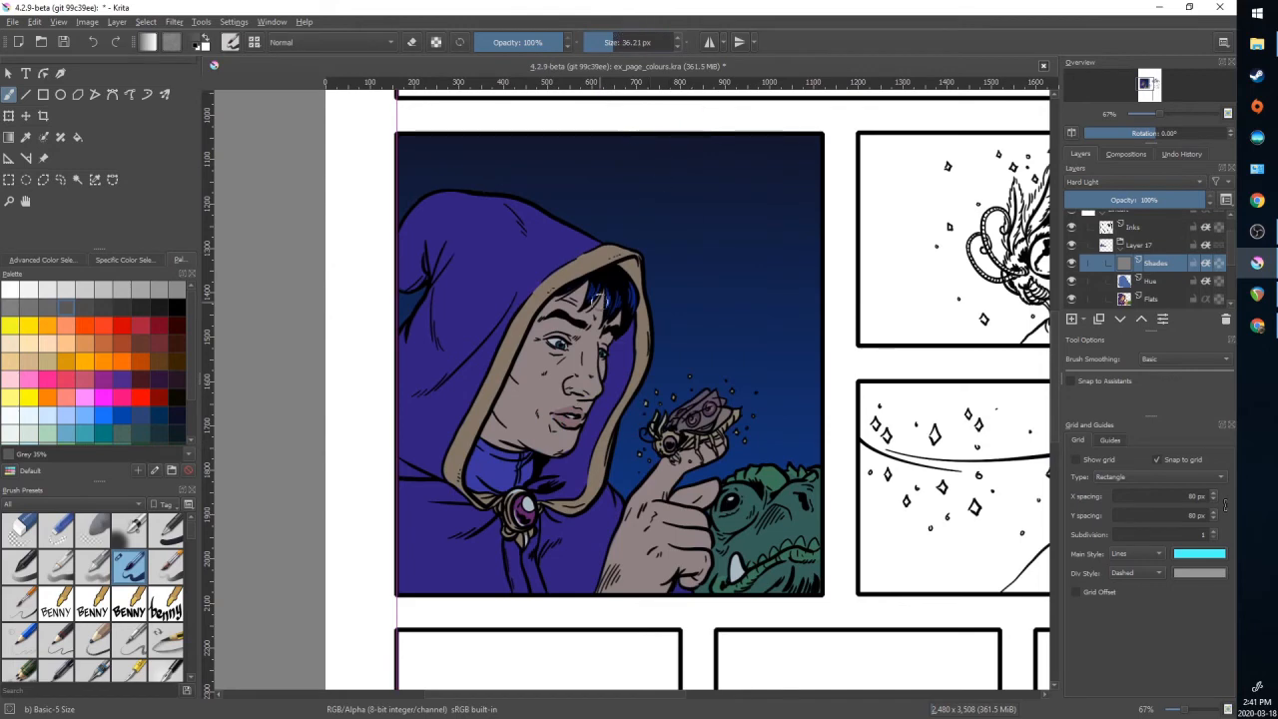
mouse_move(483, 355)
mouse_down()
mouse_move(431, 434)
mouse_move(479, 365)
mouse_up()
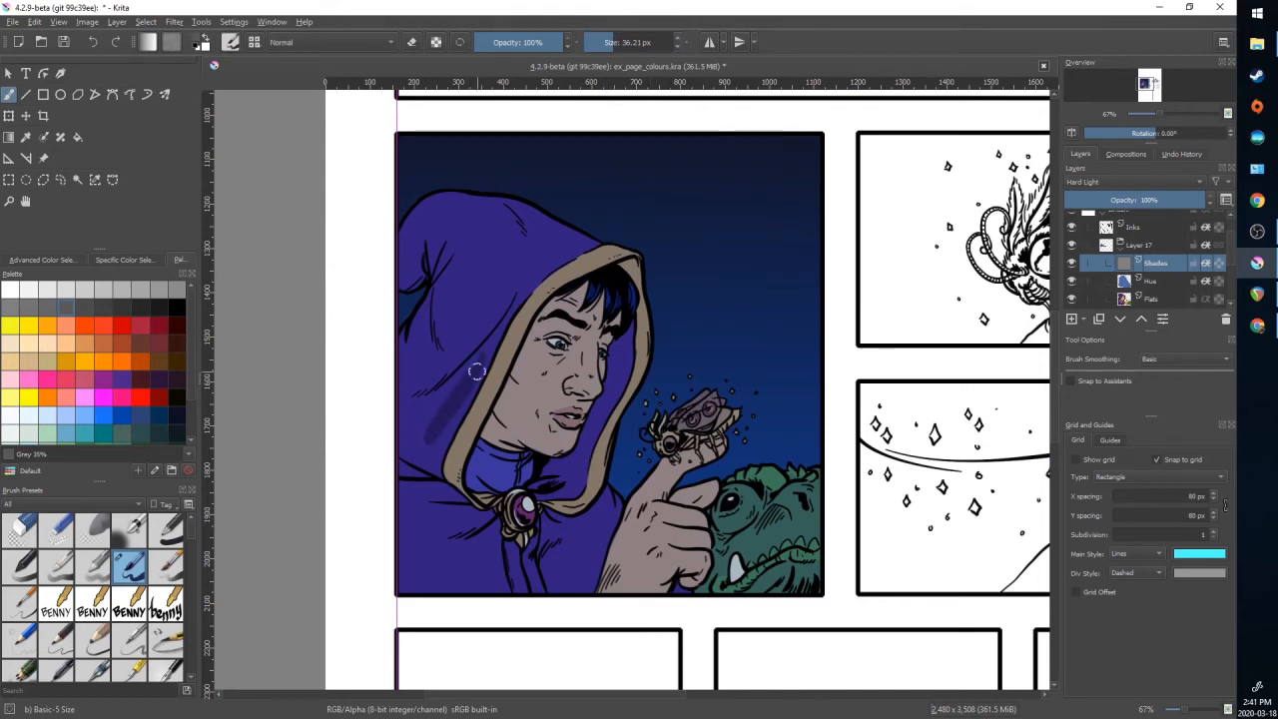
click(66, 289)
mouse_move(455, 357)
mouse_down()
mouse_move(481, 318)
mouse_move(458, 350)
mouse_up()
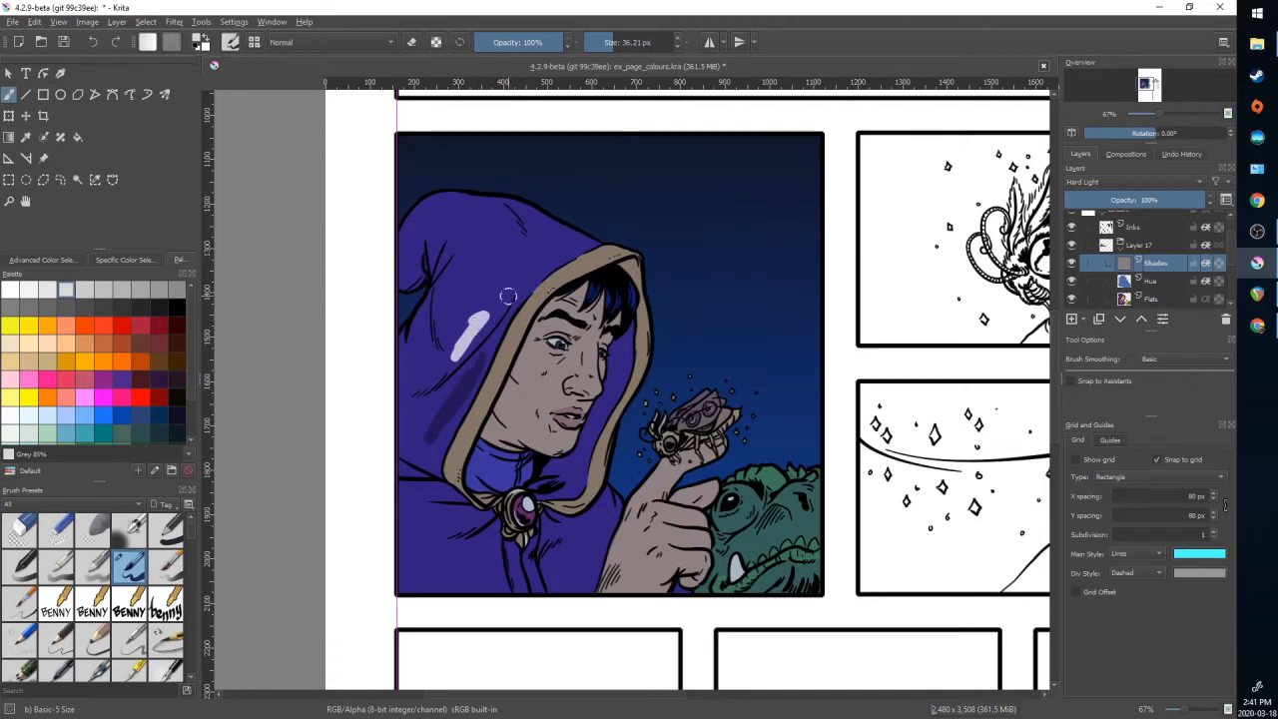
key(ctrl+z)
key(ctrl+z)
- Paint soft shadows over the purple hood on the Shades layer with Airbrush Soft at about 53 px in Grey 35%
click(126, 525)
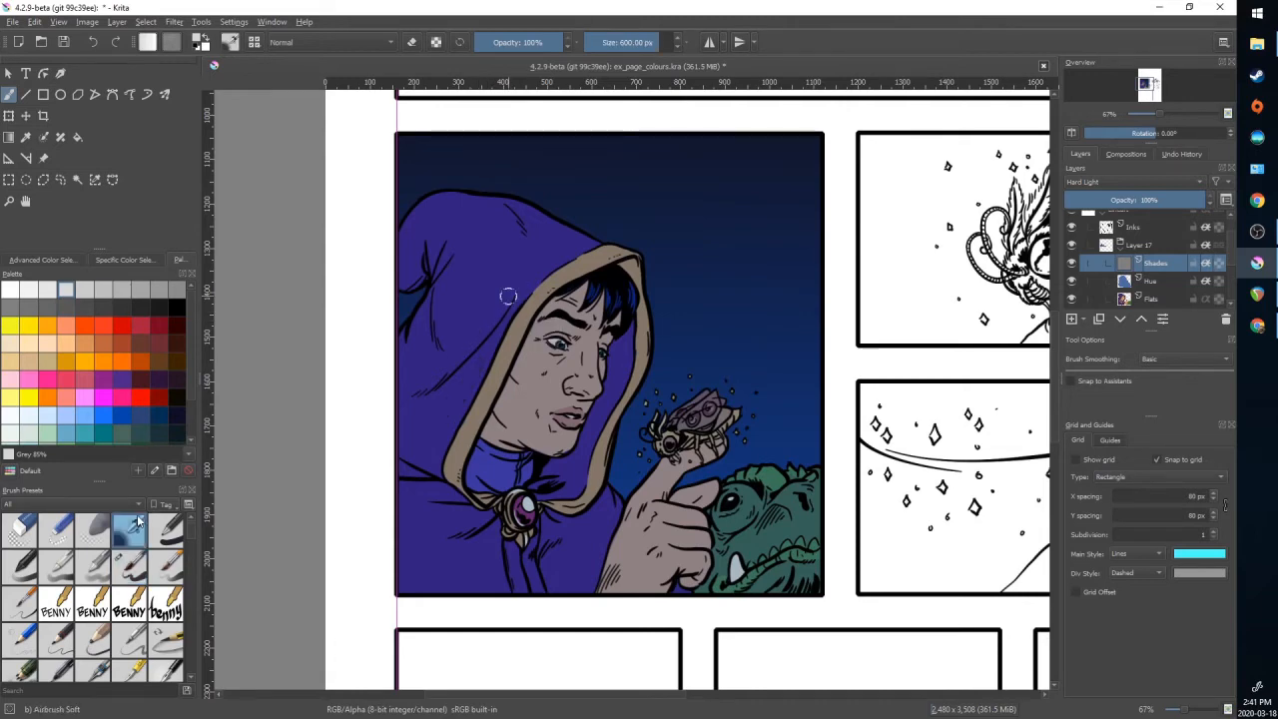
click(625, 42)
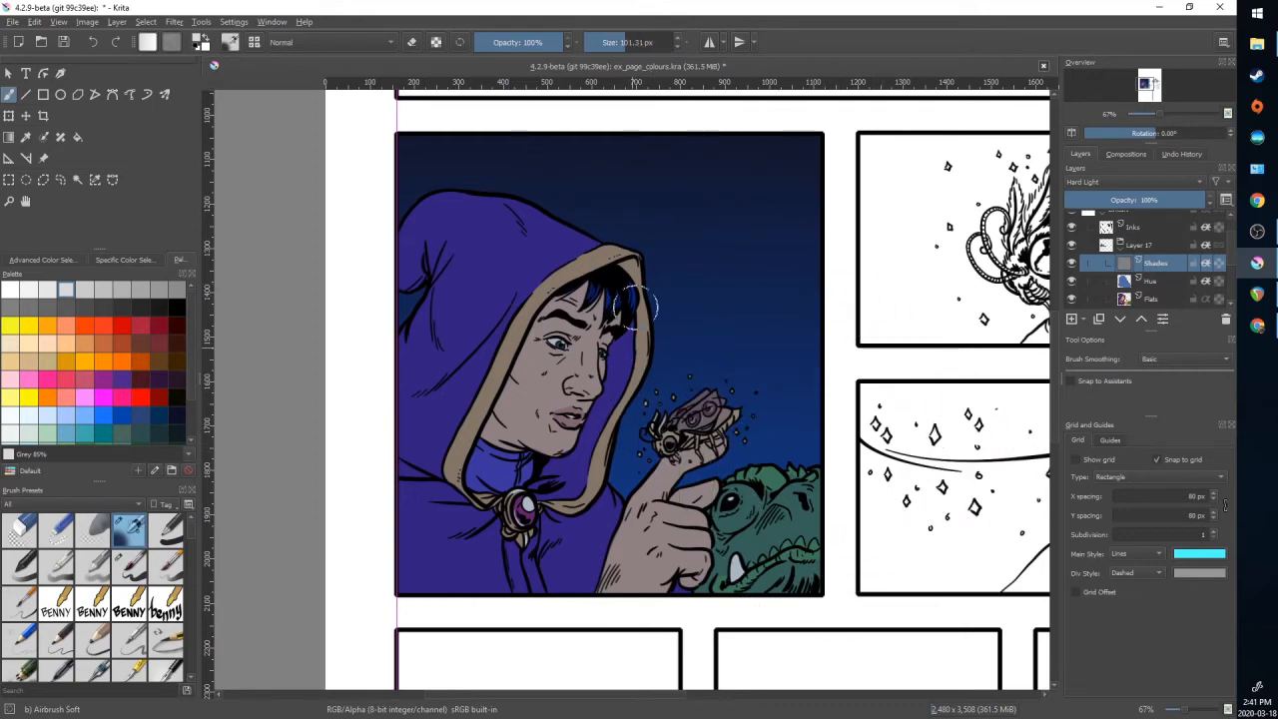
click(611, 43)
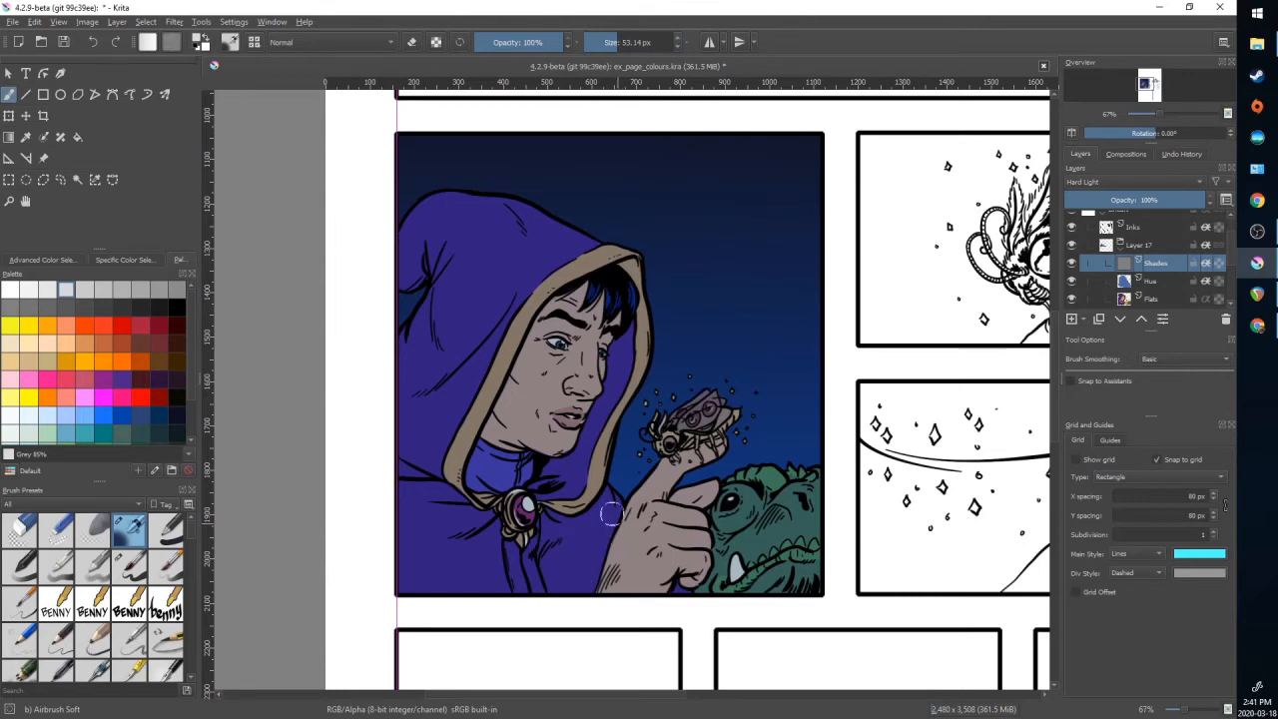
click(64, 303)
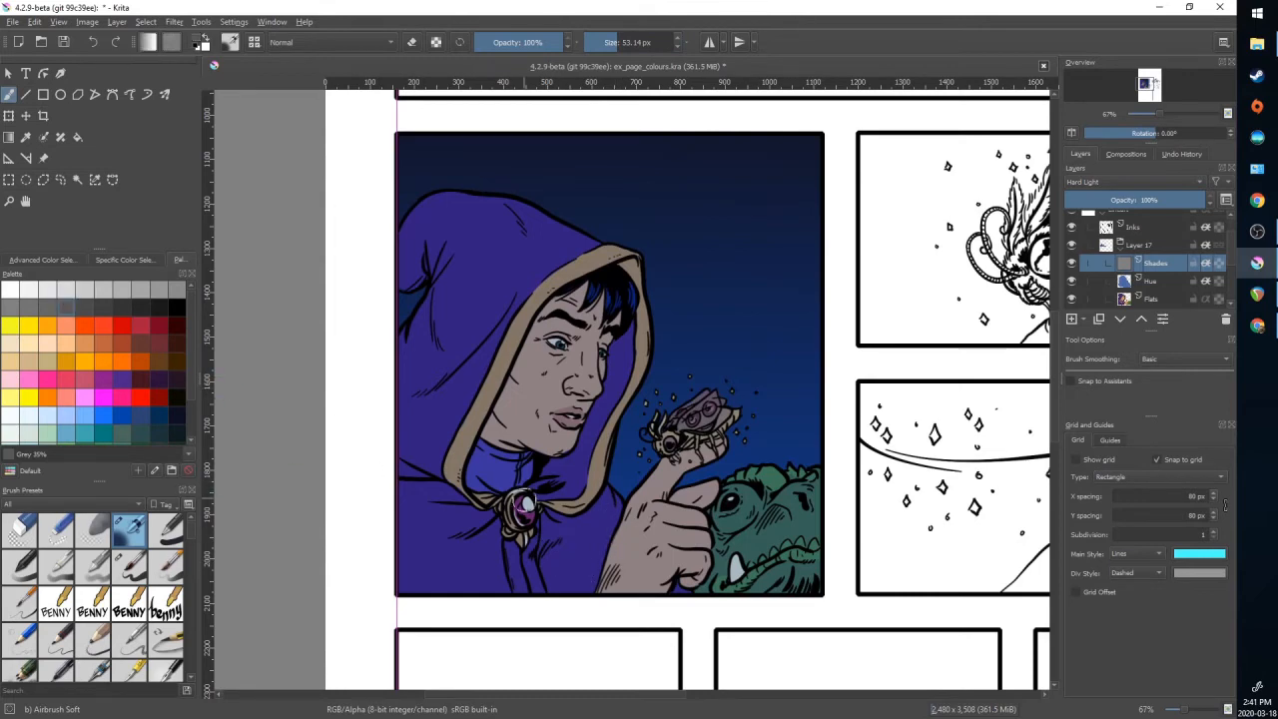
mouse_move(401, 427)
mouse_down()
mouse_move(464, 499)
mouse_move(433, 471)
mouse_move(397, 467)
mouse_move(466, 435)
mouse_move(409, 447)
mouse_move(440, 457)
mouse_up()
mouse_move(411, 403)
mouse_down()
mouse_move(515, 279)
mouse_move(490, 288)
mouse_move(445, 362)
mouse_move(432, 310)
mouse_move(481, 249)
mouse_move(435, 311)
mouse_move(467, 350)
mouse_move(438, 319)
mouse_move(477, 335)
mouse_move(440, 355)
mouse_move(431, 292)
mouse_move(367, 369)
mouse_up()
mouse_move(457, 217)
mouse_down()
mouse_move(410, 285)
mouse_move(479, 227)
mouse_up()
- Shade the face, neck, hood lining and hood trim in Grey 35%, reducing the airbrush to about 29 px for the small areas
mouse_move(478, 465)
mouse_down()
mouse_move(546, 316)
mouse_move(584, 287)
mouse_move(599, 299)
mouse_move(563, 309)
mouse_move(607, 297)
mouse_move(614, 324)
mouse_move(542, 328)
mouse_move(573, 351)
mouse_move(559, 373)
mouse_move(591, 297)
mouse_up()
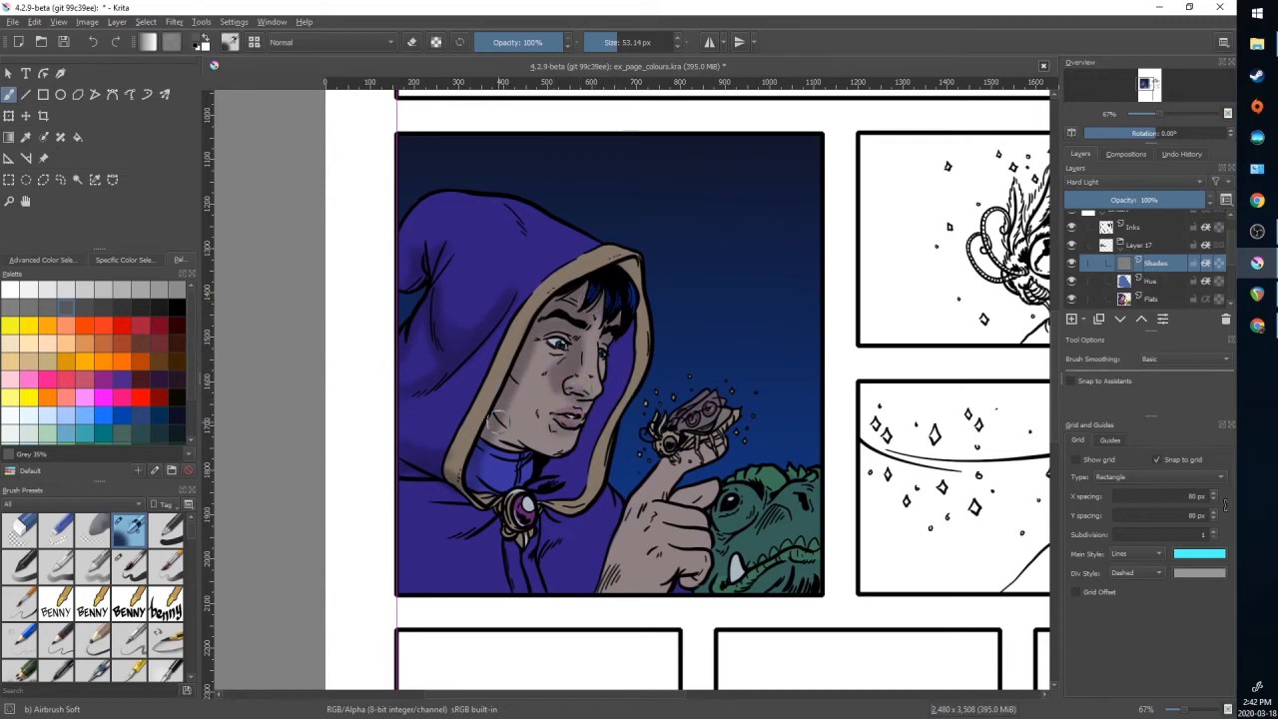
mouse_move(496, 422)
mouse_down()
mouse_move(525, 453)
mouse_move(499, 439)
mouse_move(515, 456)
mouse_move(484, 465)
mouse_move(536, 481)
mouse_move(555, 465)
mouse_move(565, 486)
mouse_move(615, 386)
mouse_move(622, 330)
mouse_move(613, 380)
mouse_move(617, 347)
mouse_move(610, 389)
mouse_up()
click(610, 42)
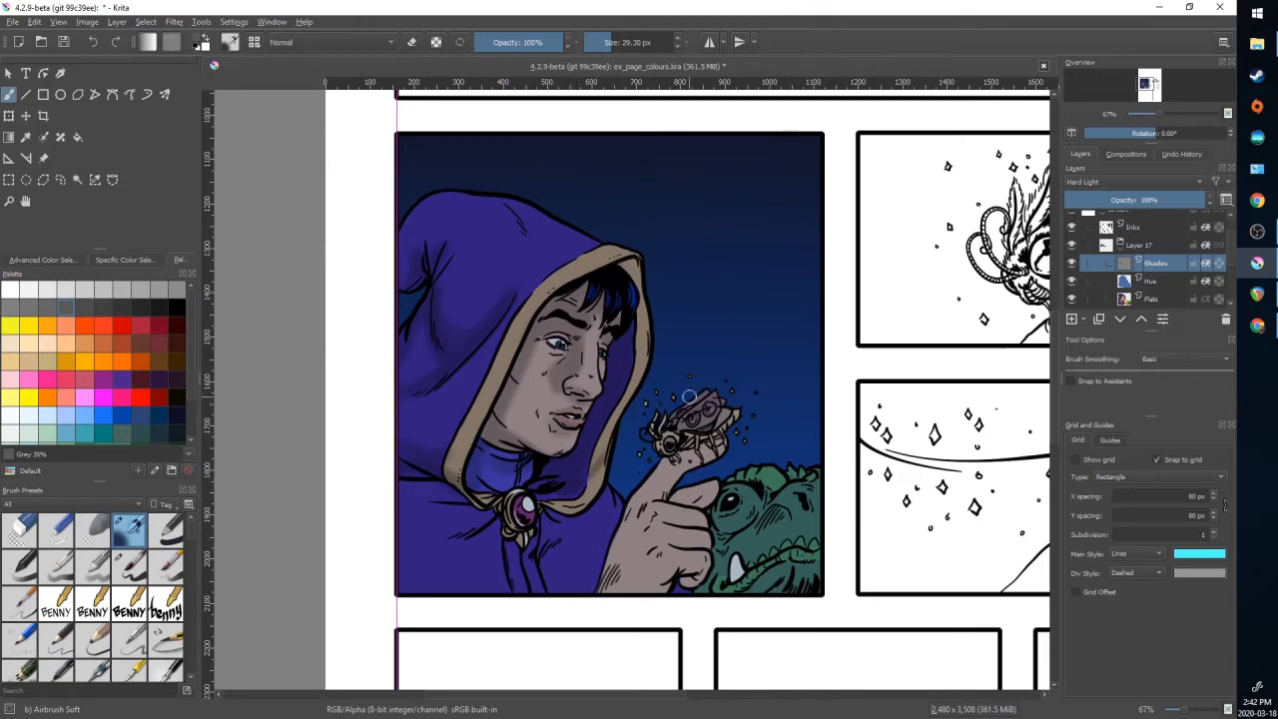
- Pick MID-Grey 50%, switch the Shades layer to Normal blending to inspect the bare grey shading, and restore Hard Light
click(24, 306)
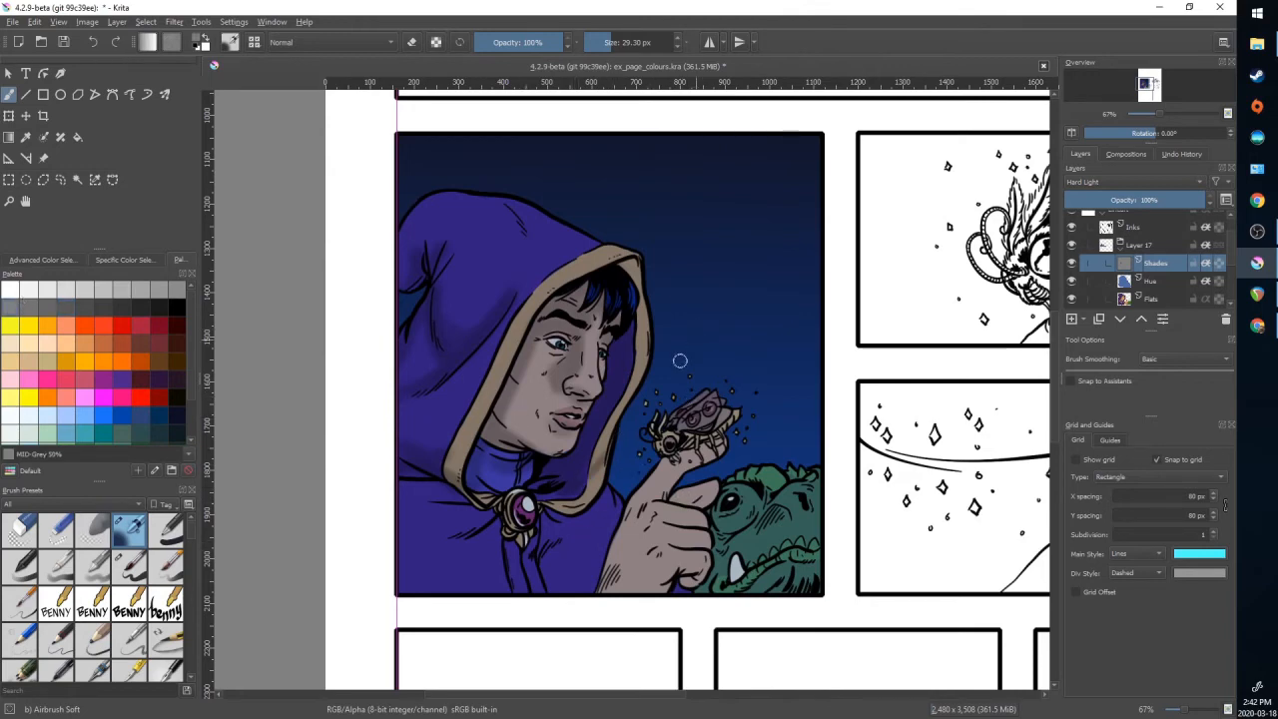
click(1119, 181)
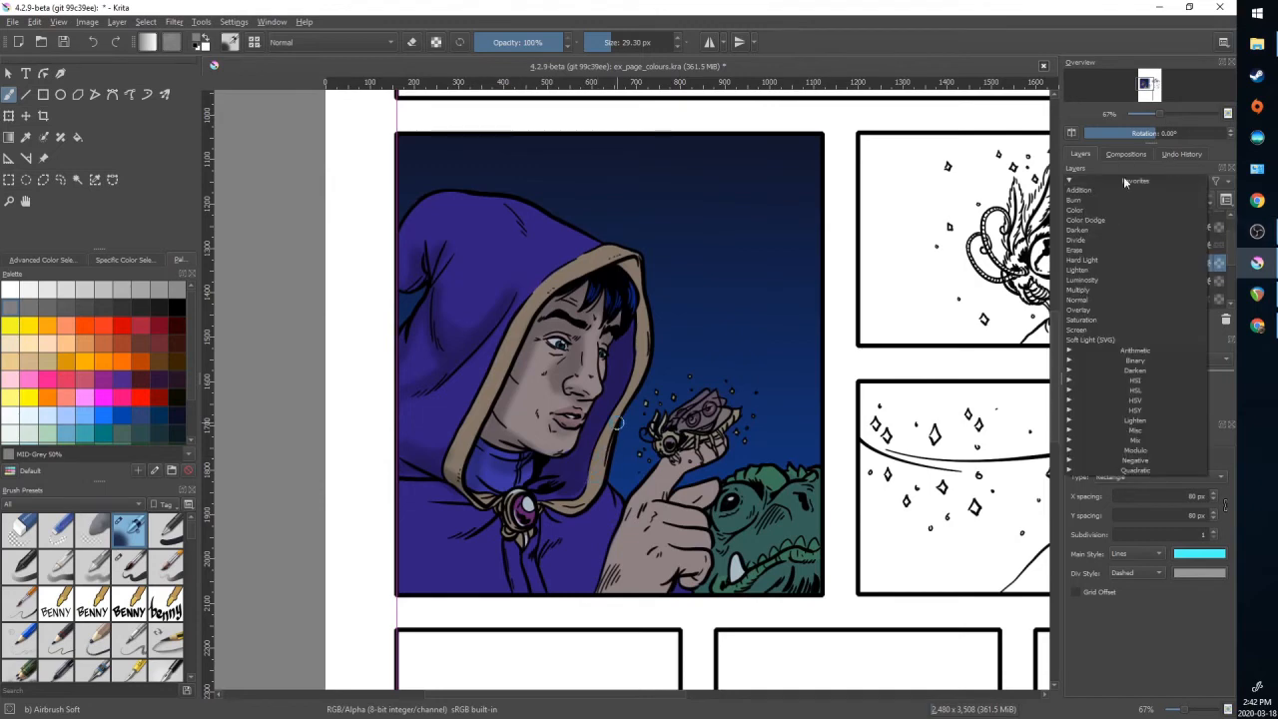
click(1086, 294)
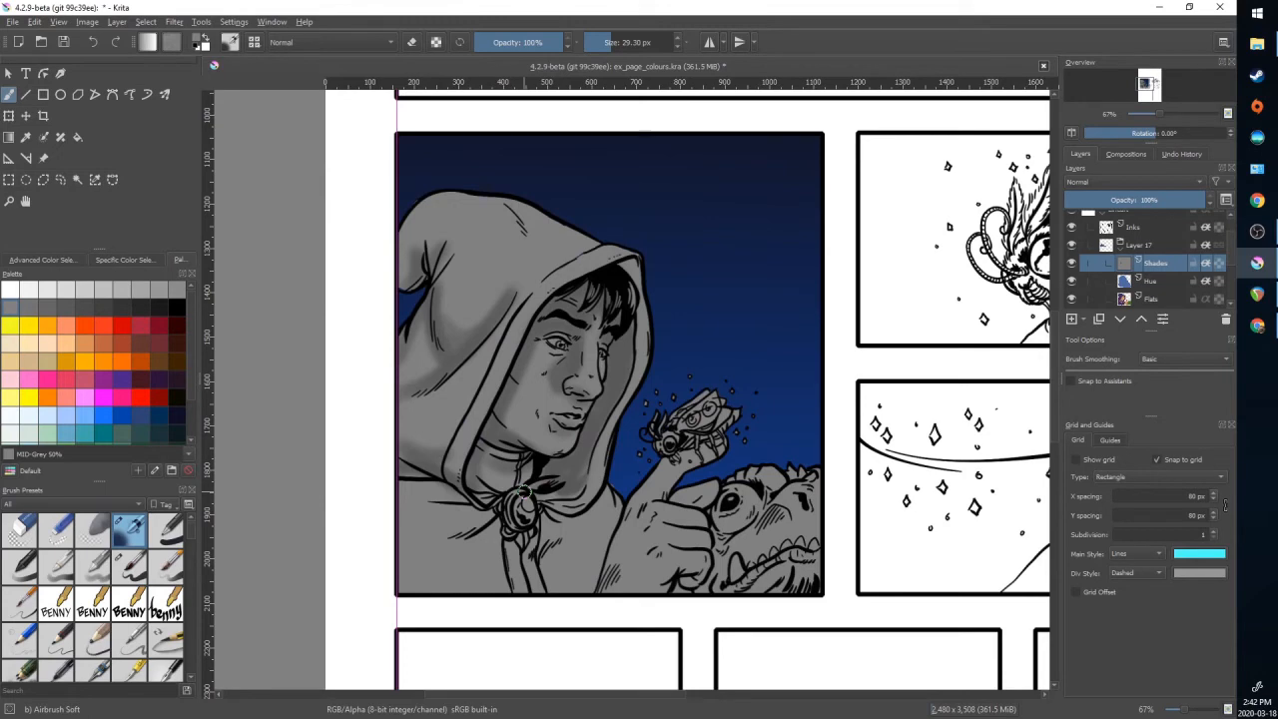
click(1172, 181)
click(1123, 268)
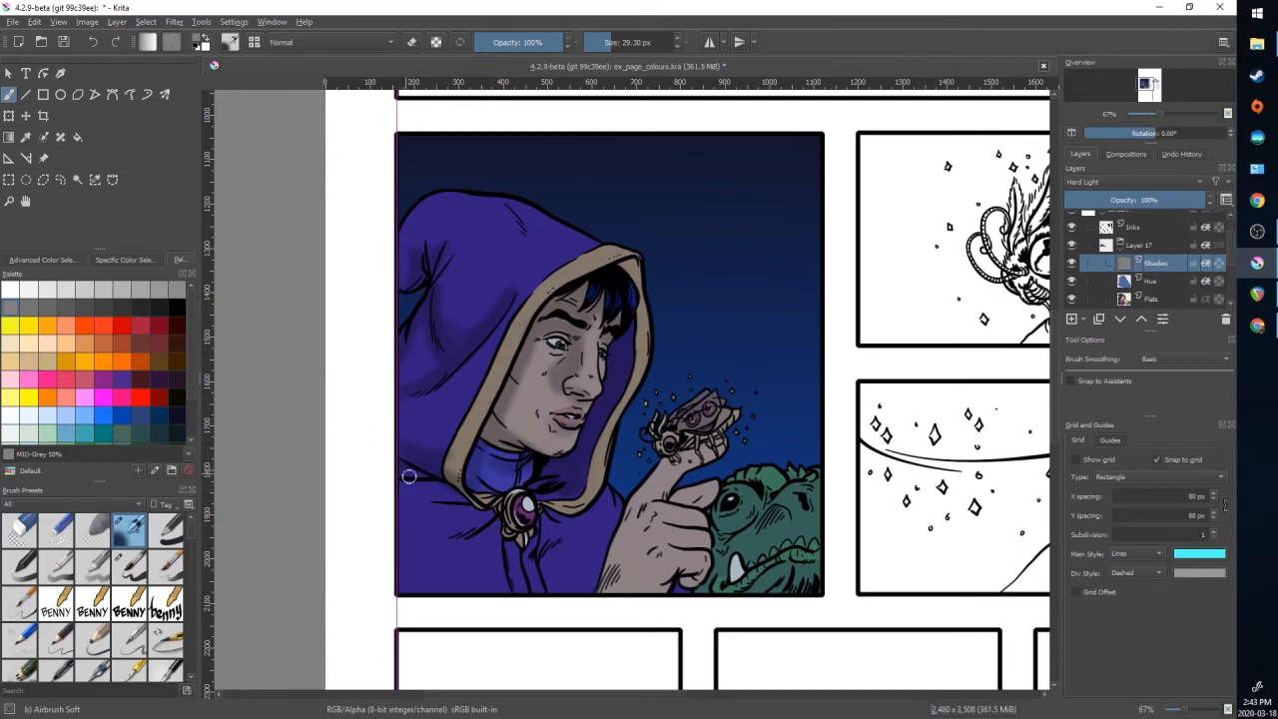
- Paint Grey 35% shadows along the cloak folds below the collar, and shade the raised hand with the airbrush at about 71 px
click(59, 305)
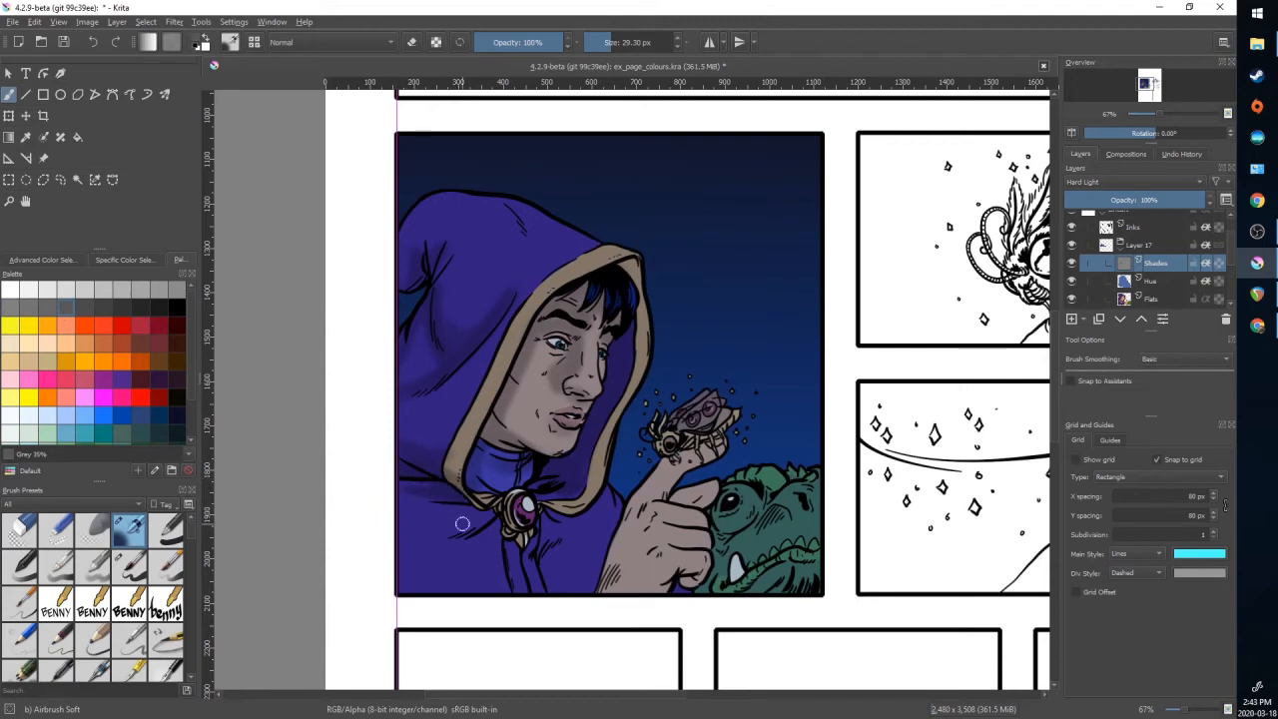
drag(492, 513, 464, 531)
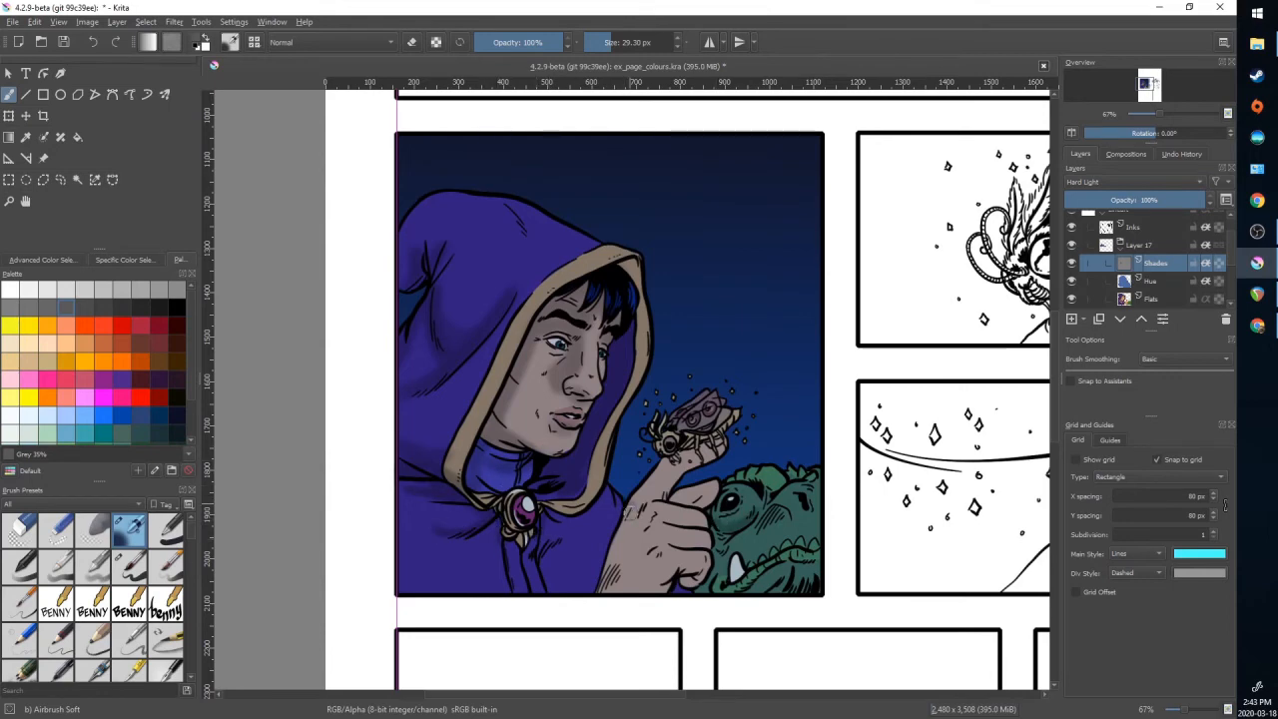
click(625, 42)
mouse_move(612, 594)
mouse_down()
mouse_move(634, 526)
mouse_move(621, 565)
mouse_move(641, 547)
mouse_move(656, 598)
mouse_move(686, 567)
mouse_up()
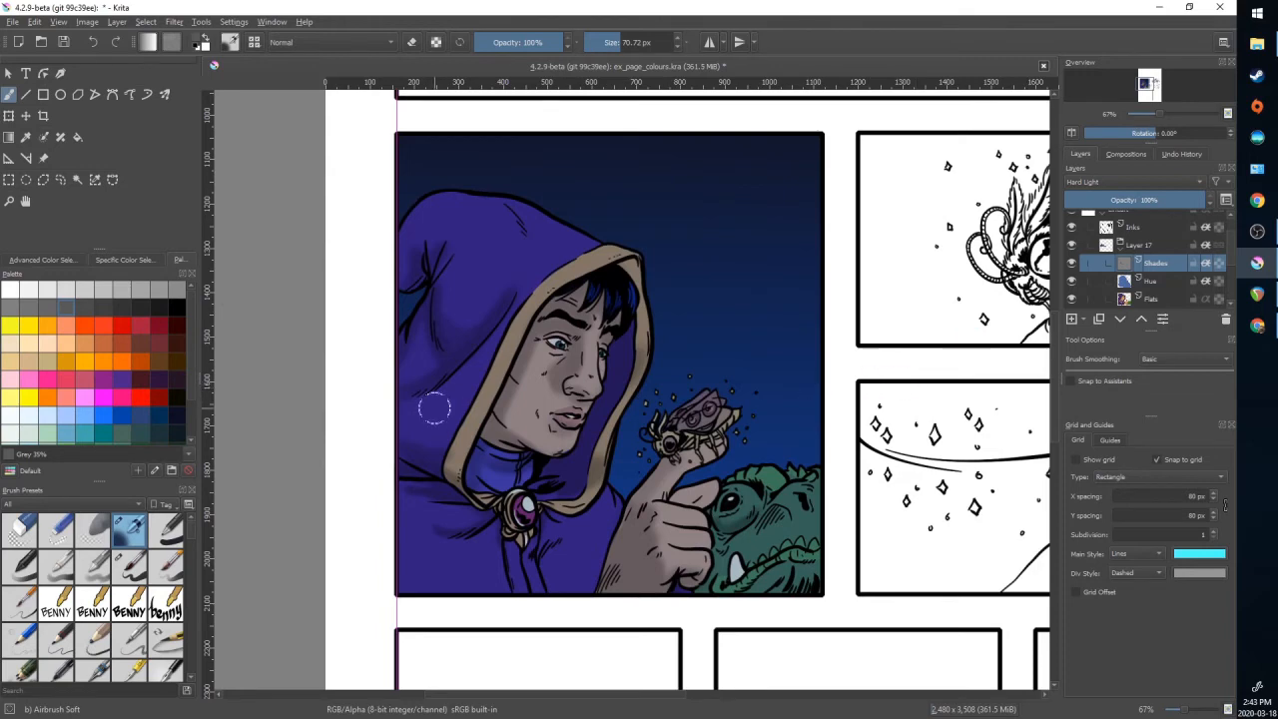
- Add Grey 65% highlights to the face and hood trim with the soft airbrush at about 22 px
click(148, 292)
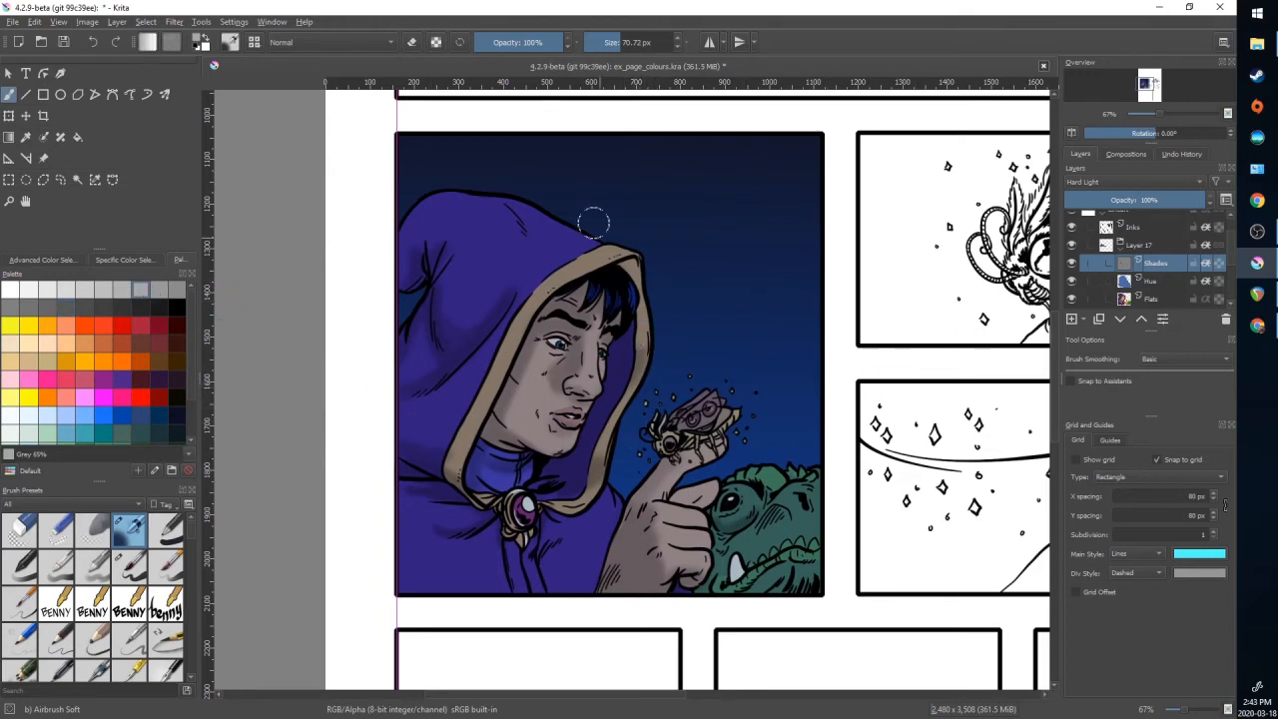
drag(616, 39, 610, 41)
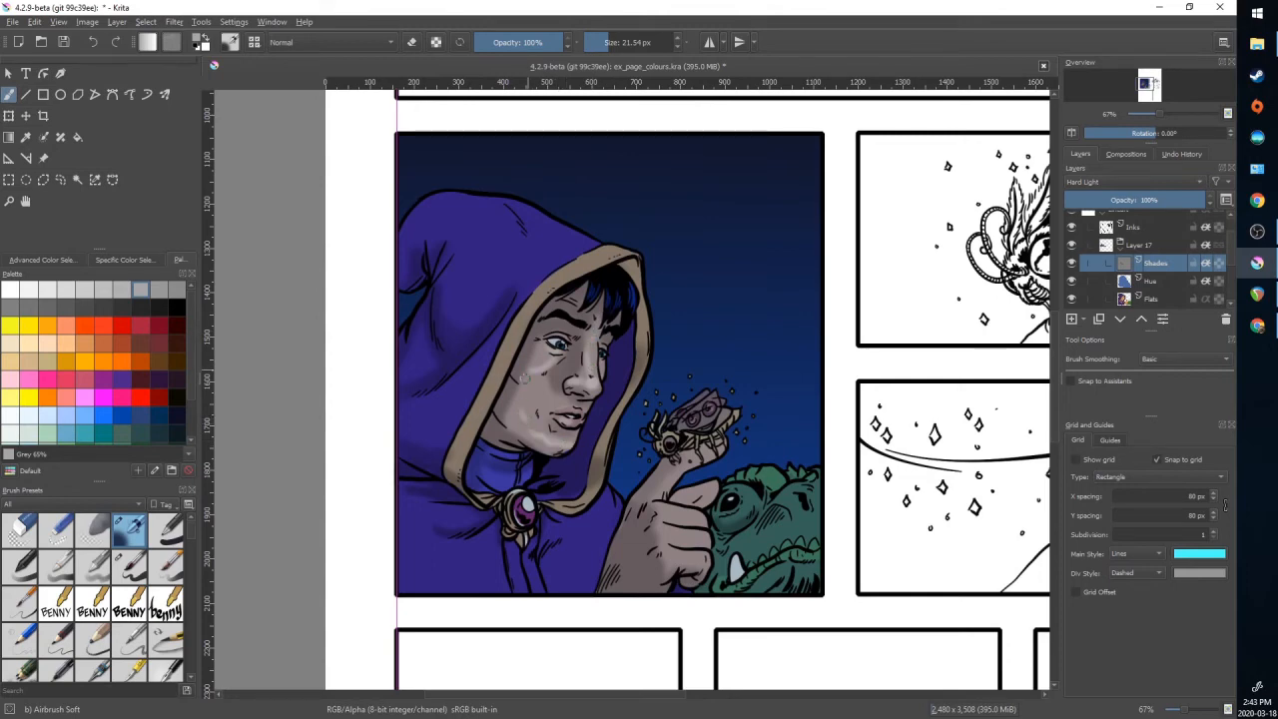
mouse_move(477, 426)
mouse_down()
mouse_move(544, 300)
mouse_move(621, 253)
mouse_up()
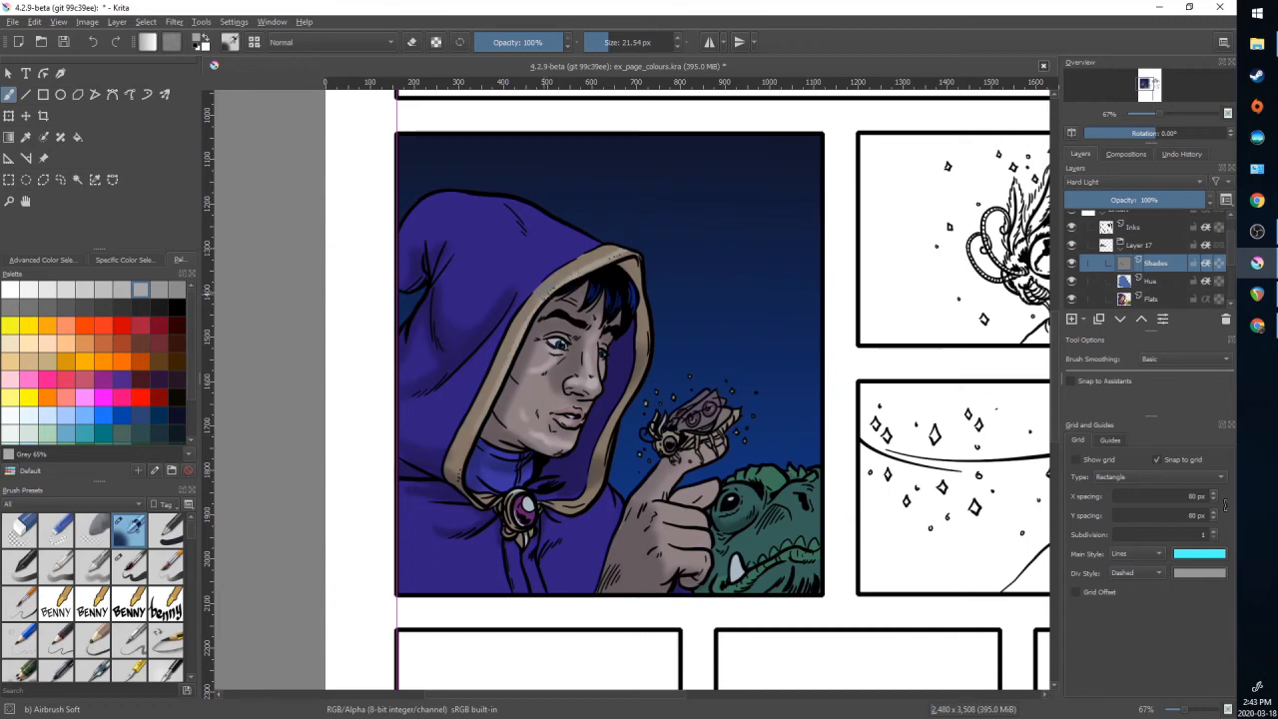
drag(560, 281, 535, 295)
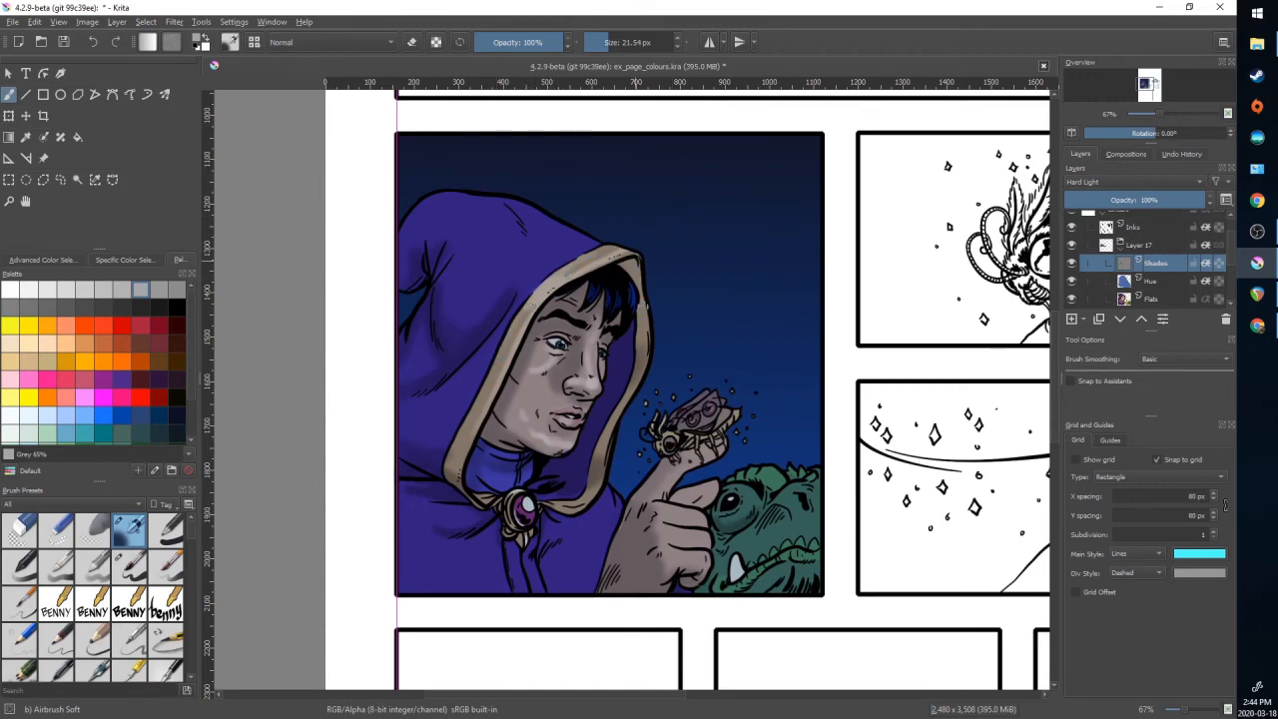
- Highlight the hood and cloak broadly in Grey 65% at about 101 px, and brighten the hood's upper edge in Grey 75% at about 44 px
click(626, 42)
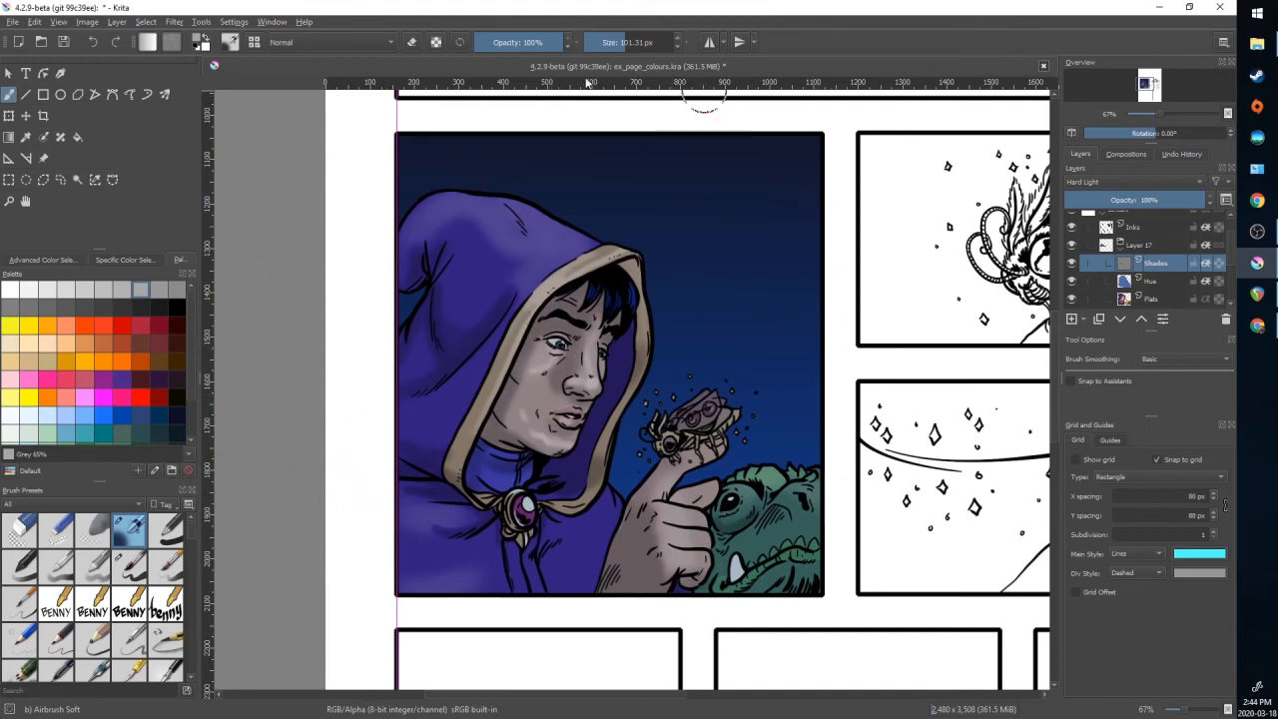
click(610, 44)
click(103, 288)
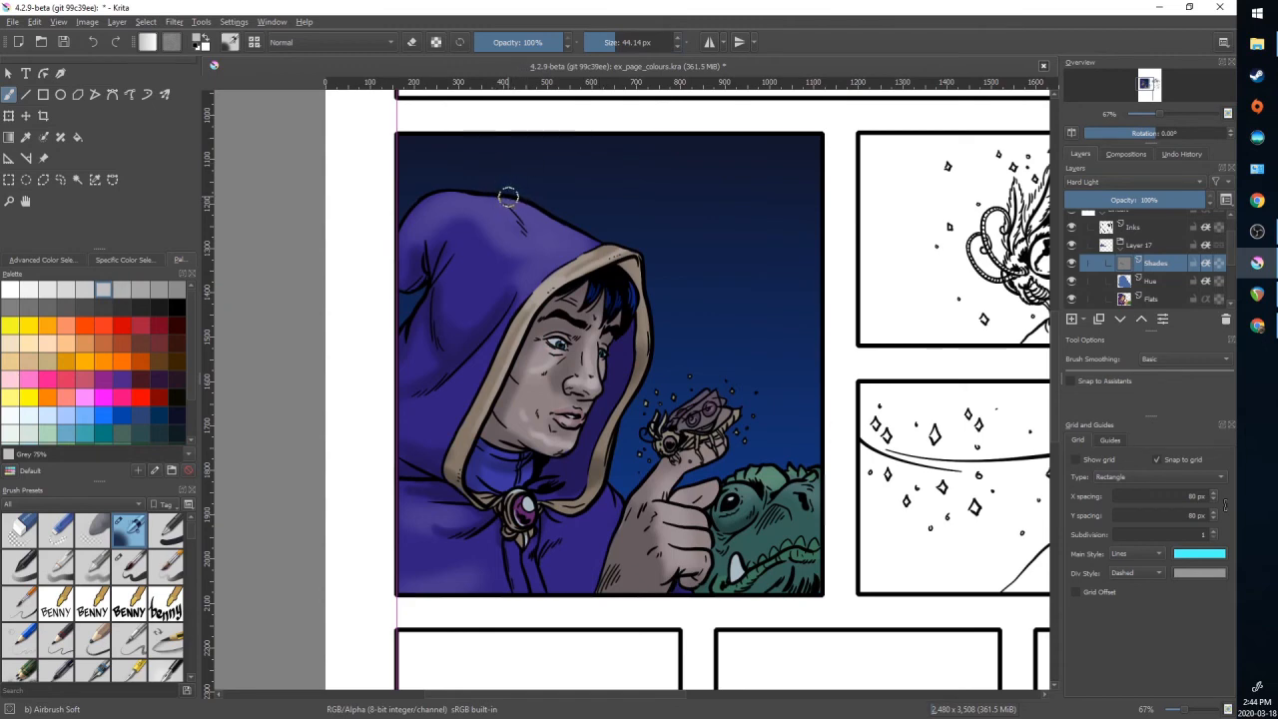
drag(508, 197, 626, 245)
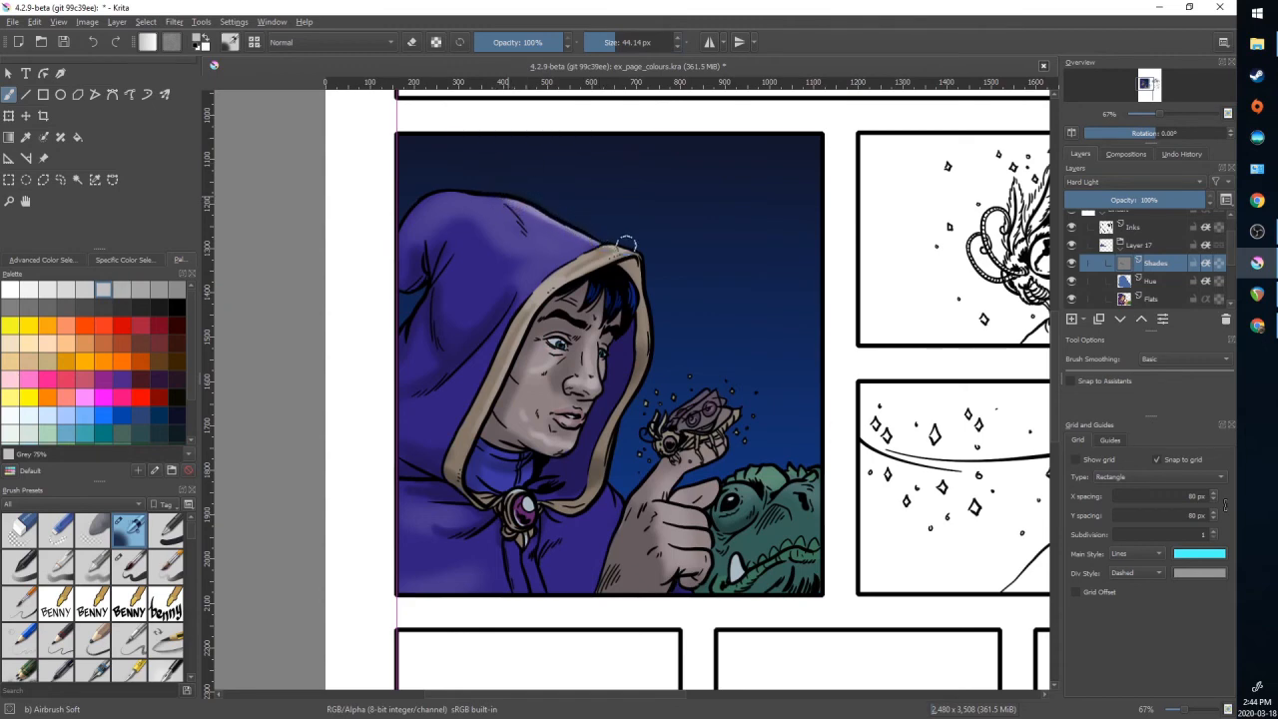
drag(537, 208, 434, 192)
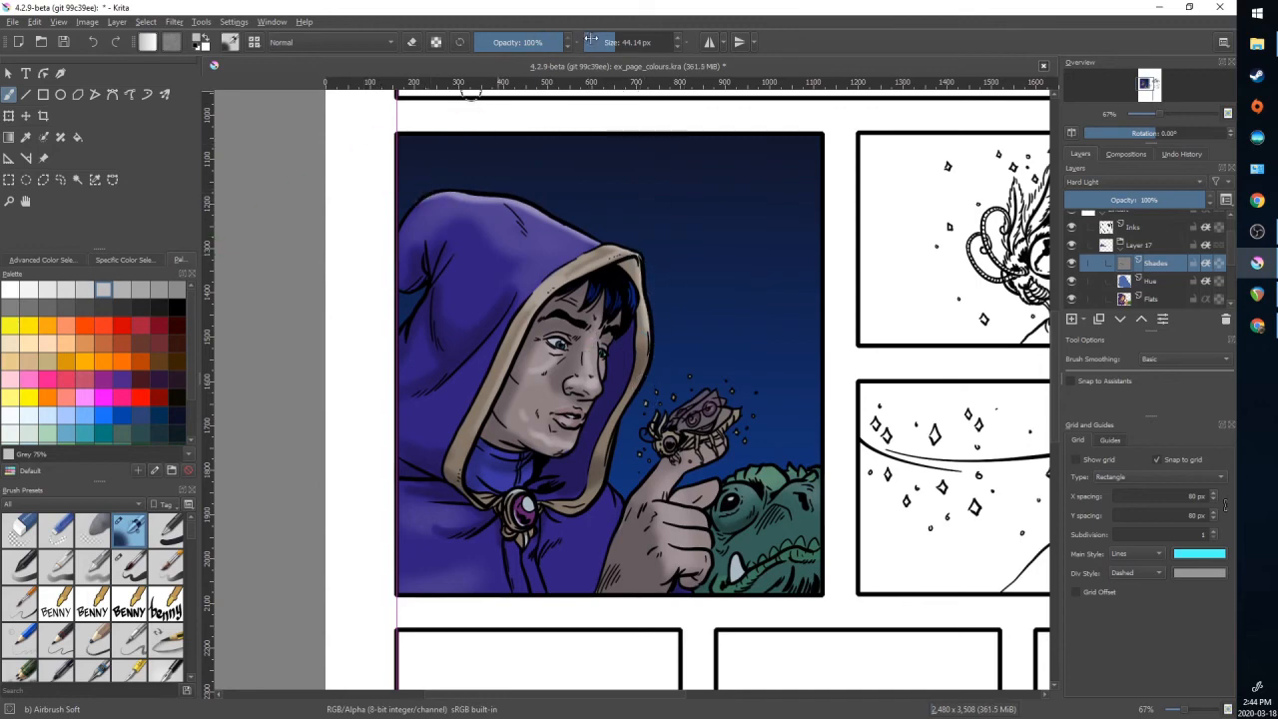
- Reduce the airbrush to about 18 px, undo the last stroke, and paint small Grey 90% highlights on the brooch gem
drag(591, 41, 616, 41)
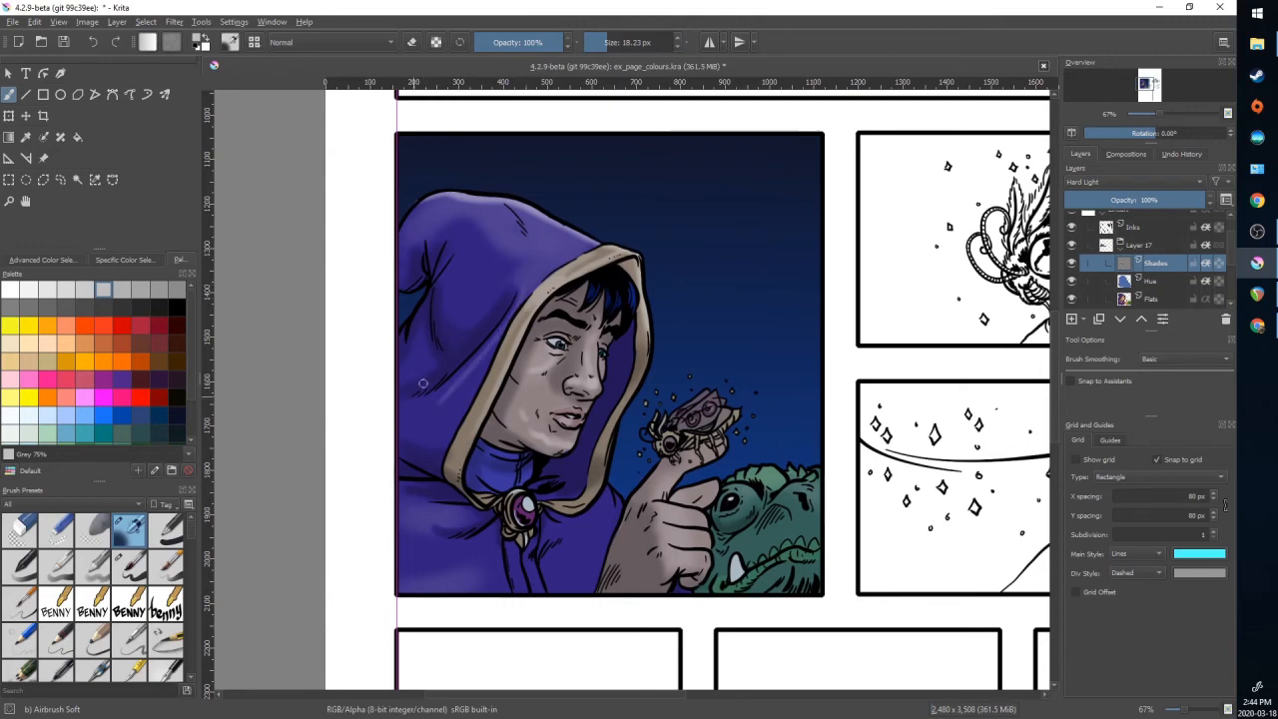
key(ctrl+z)
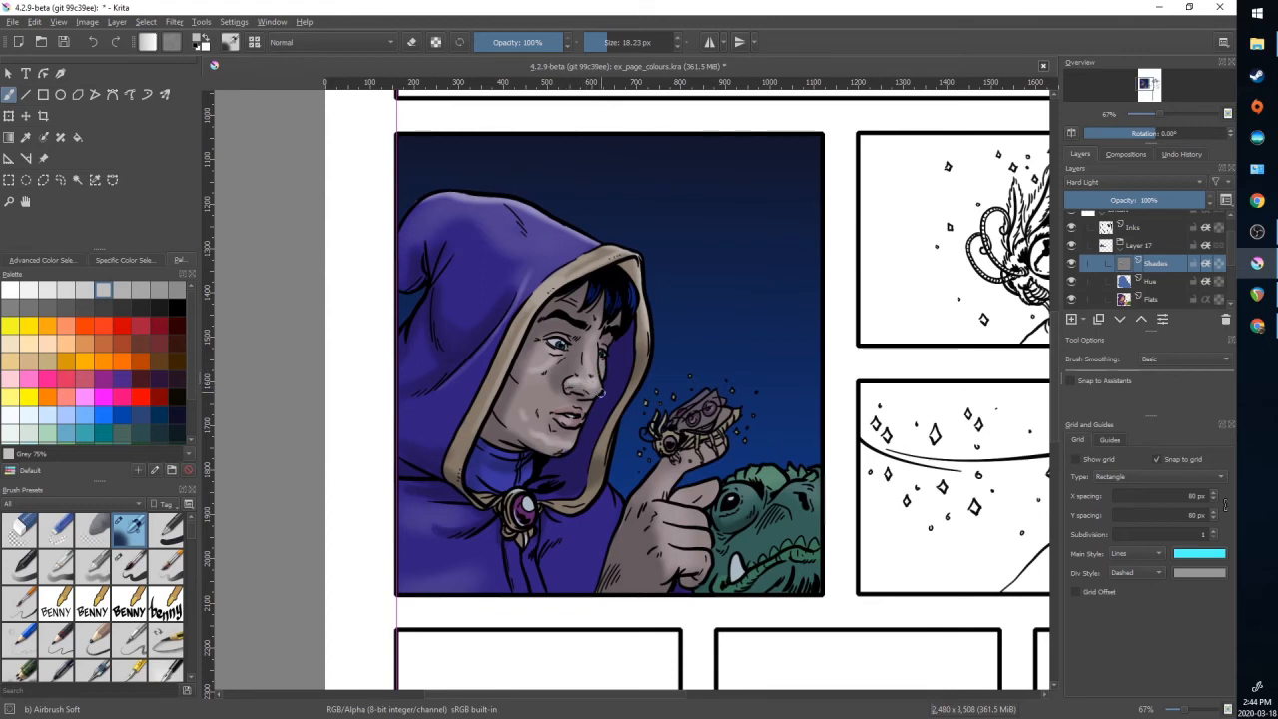
click(48, 289)
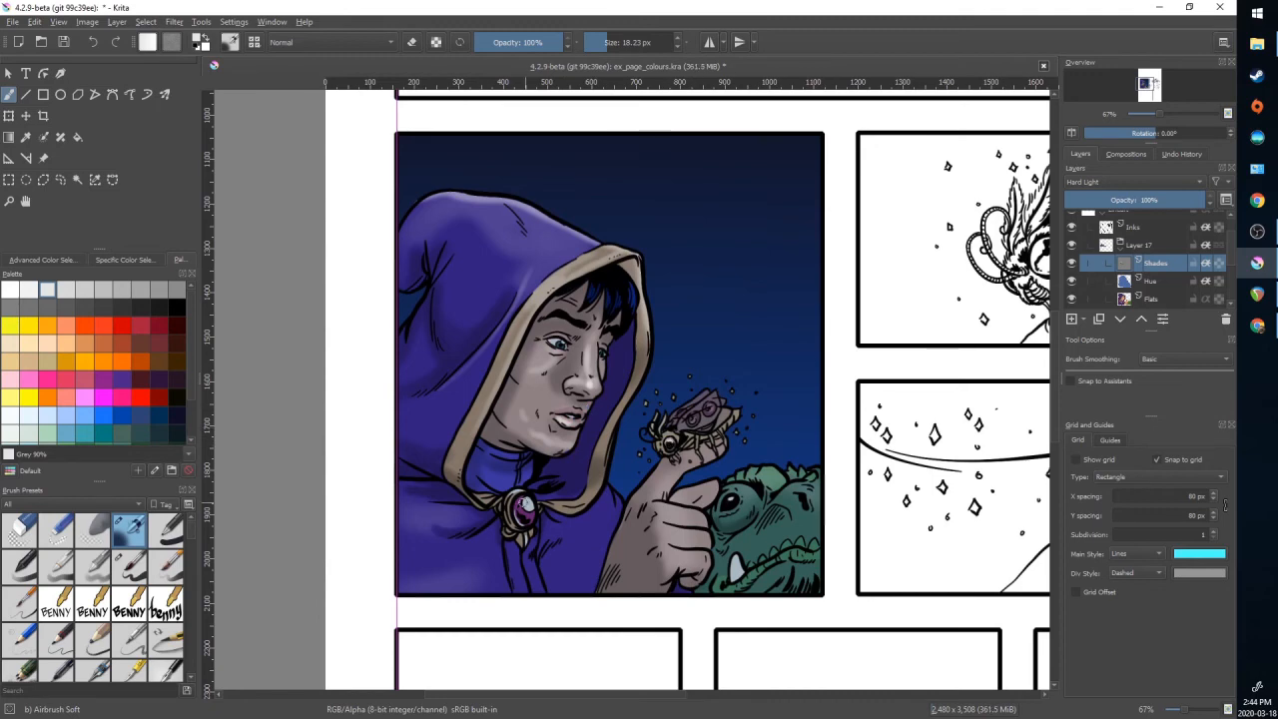
drag(524, 503, 522, 512)
- Toggle the visibility of the Shades and Hue layers to compare the panel with and without them, leaving both visible
click(1074, 263)
click(1072, 281)
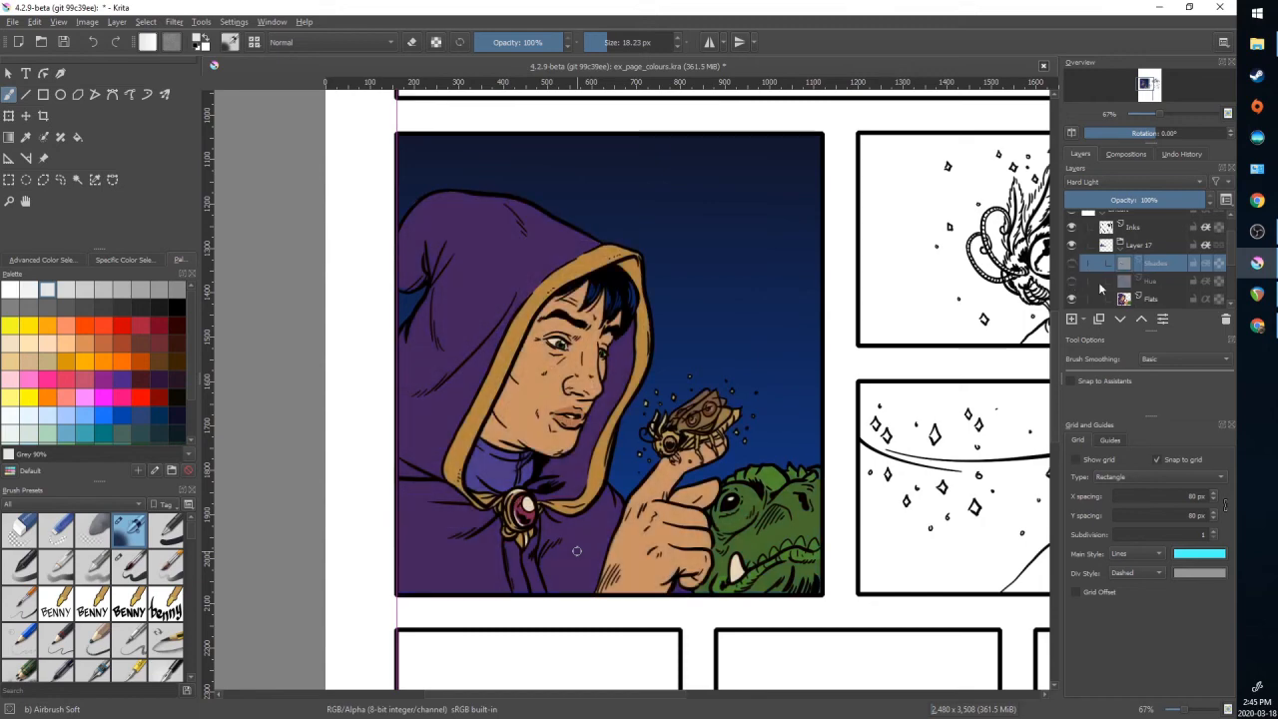
click(1072, 282)
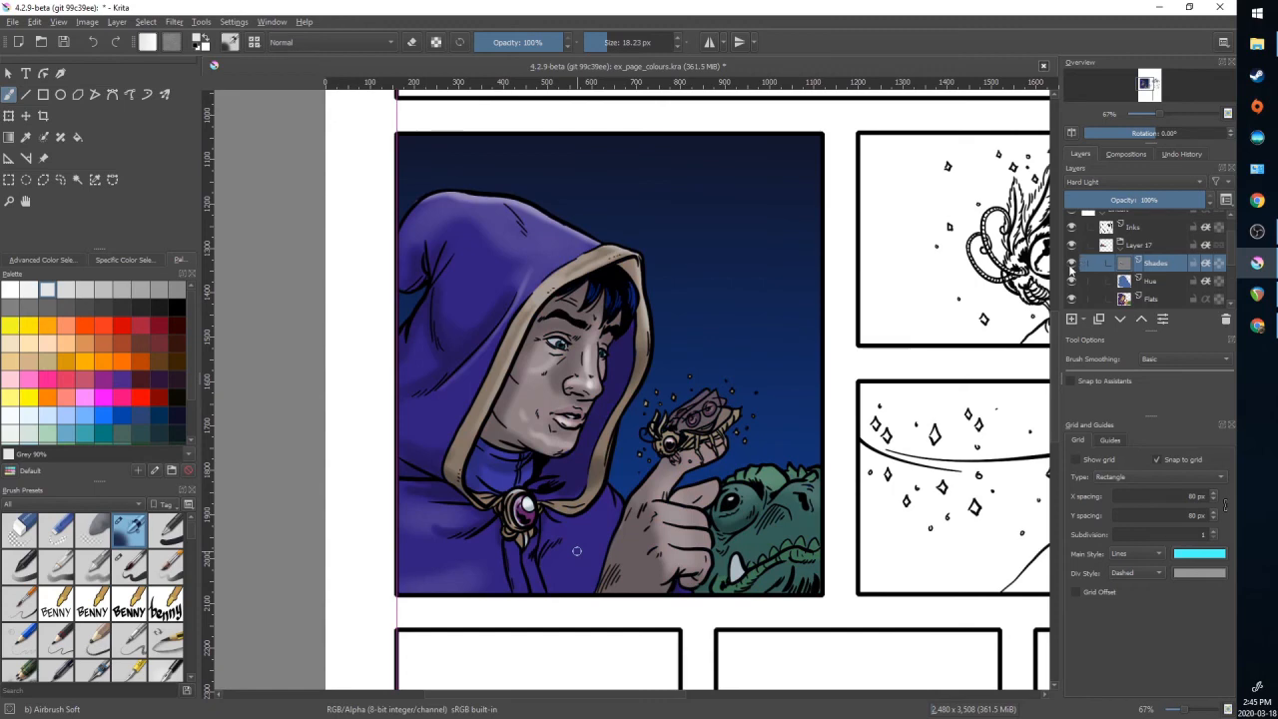
click(1072, 263)
click(1071, 281)
click(1072, 282)
click(1072, 263)
- Repaint the Hue layer over all the figures in Chlorophyll green with Basic-5 Size at about 243 px, and lower its opacity to 37%
click(1156, 282)
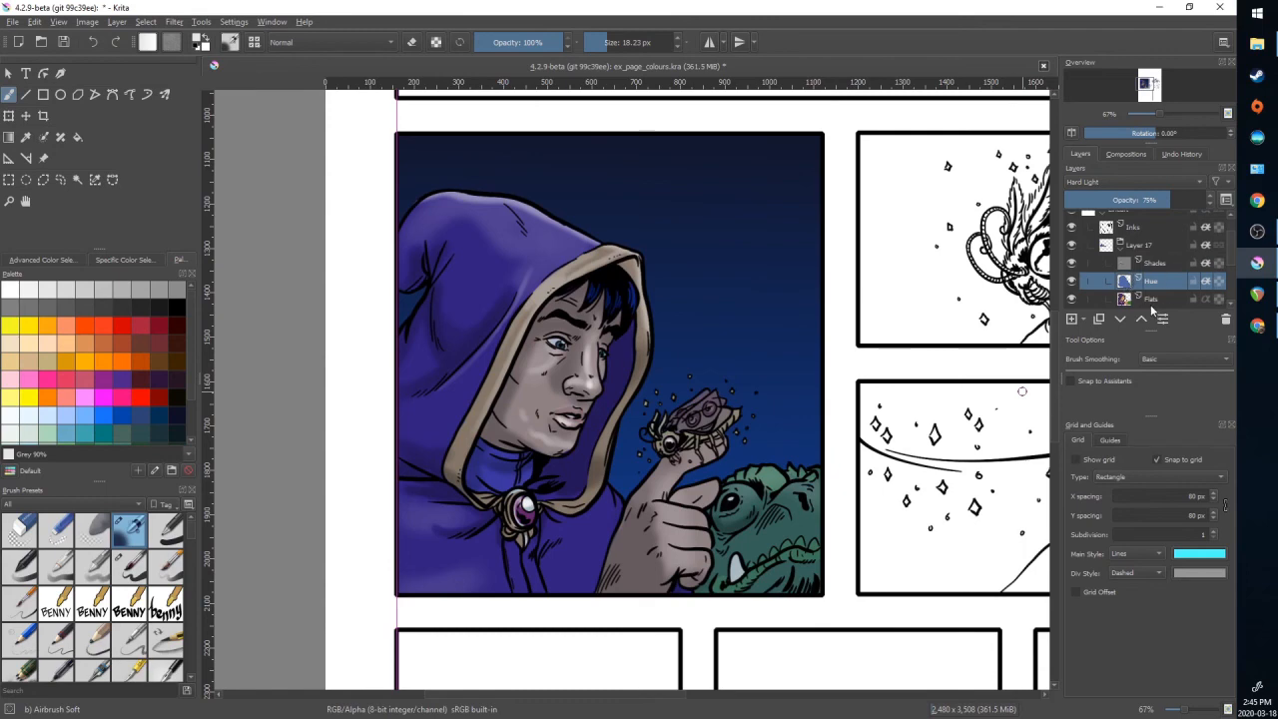
scroll(1229, 279, down, 2)
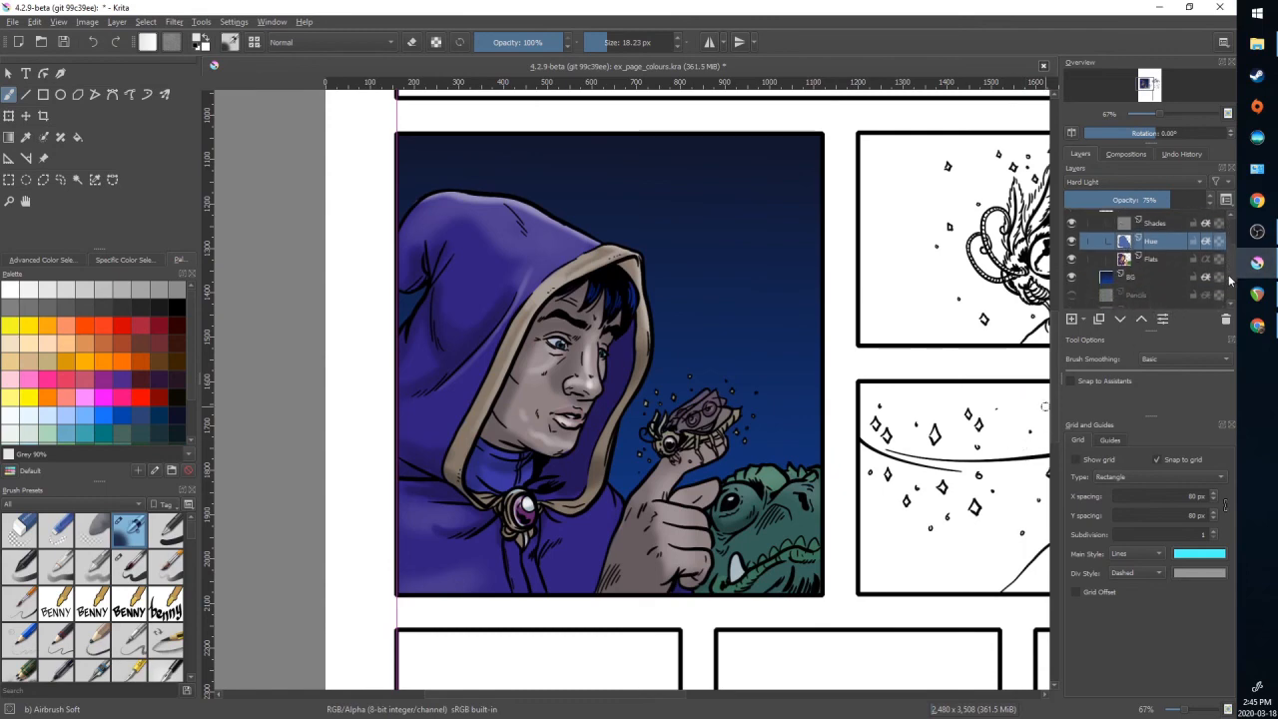
scroll(1232, 280, up, 1)
drag(1228, 268, 1228, 270)
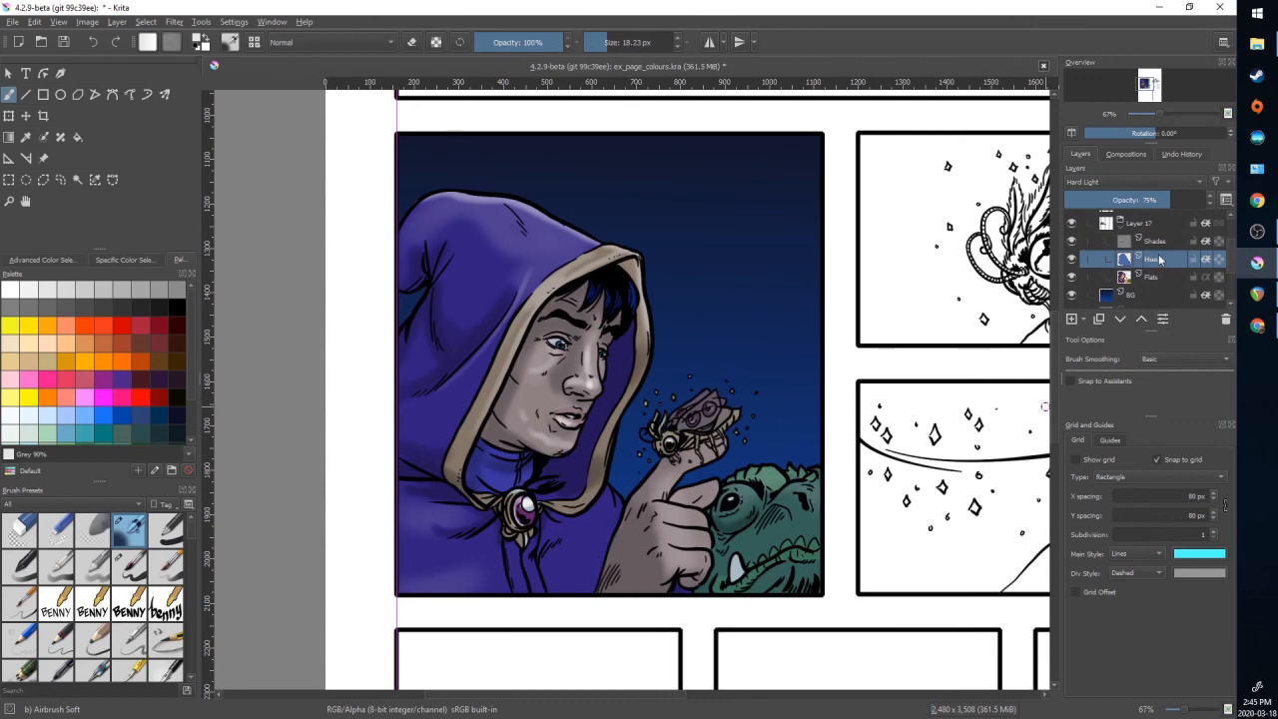
scroll(189, 372, down, 3)
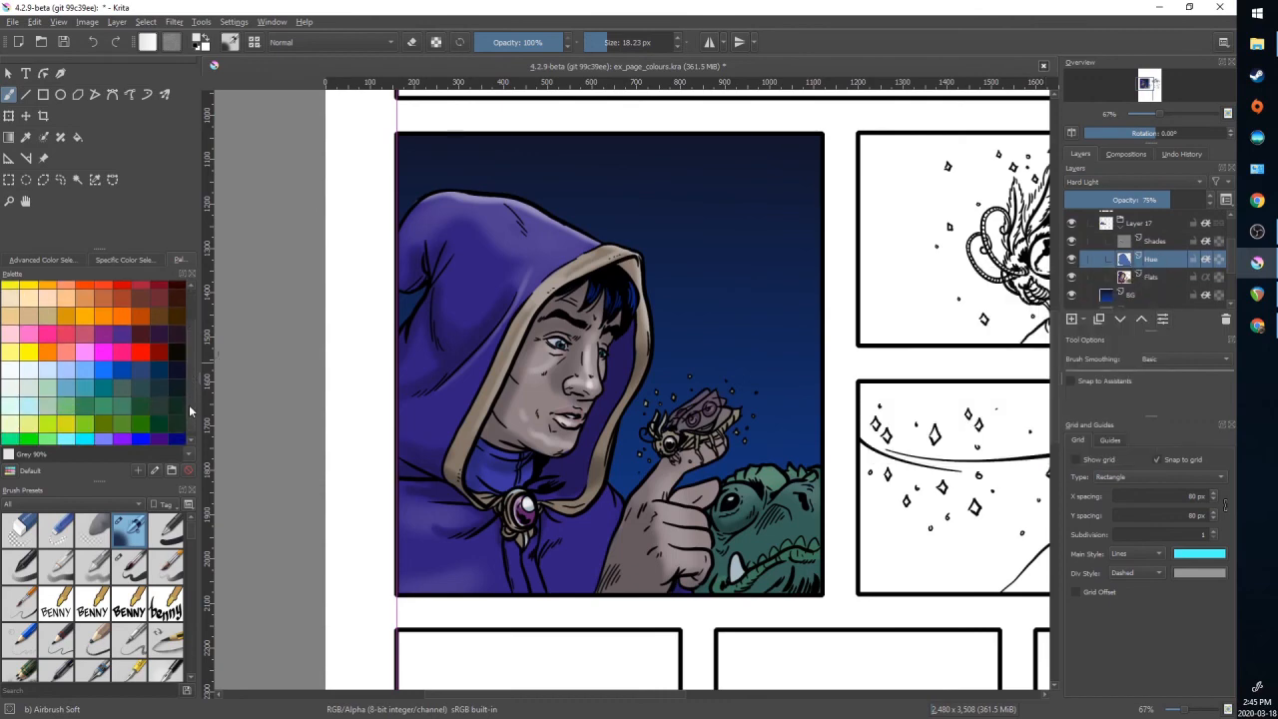
click(90, 414)
click(655, 42)
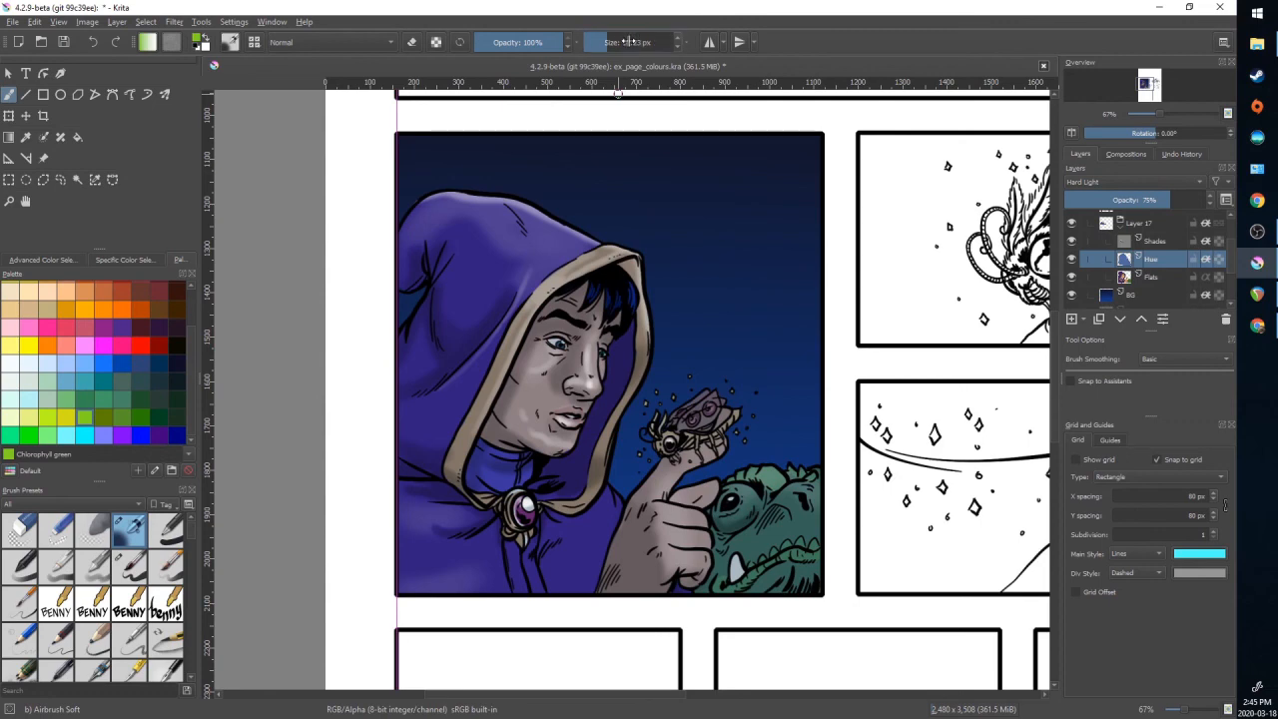
key(slash)
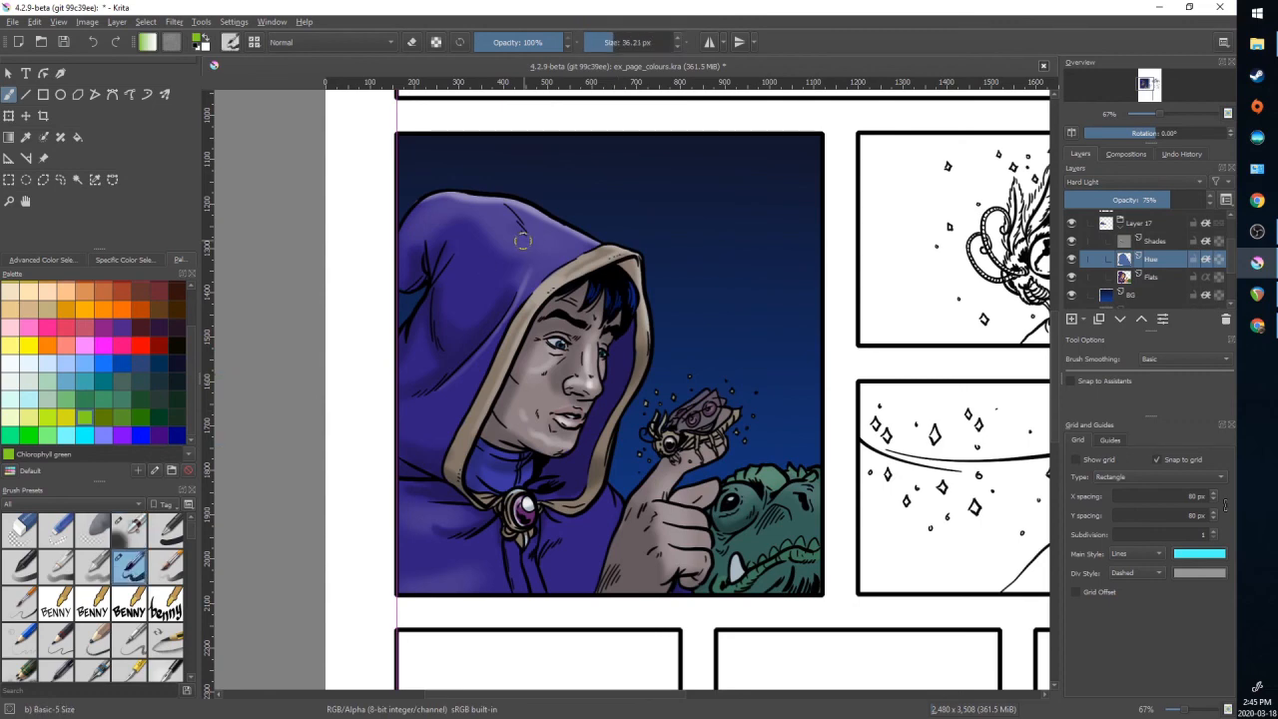
mouse_move(400, 229)
mouse_down()
mouse_move(475, 204)
mouse_move(405, 272)
mouse_move(582, 176)
mouse_move(519, 172)
mouse_move(607, 222)
mouse_move(430, 341)
mouse_move(397, 407)
mouse_move(685, 308)
mouse_move(509, 431)
mouse_move(434, 529)
mouse_move(504, 524)
mouse_move(756, 393)
mouse_move(679, 469)
mouse_move(739, 500)
mouse_move(664, 594)
mouse_move(794, 554)
mouse_move(839, 561)
mouse_move(804, 622)
mouse_up()
drag(1140, 201, 1118, 200)
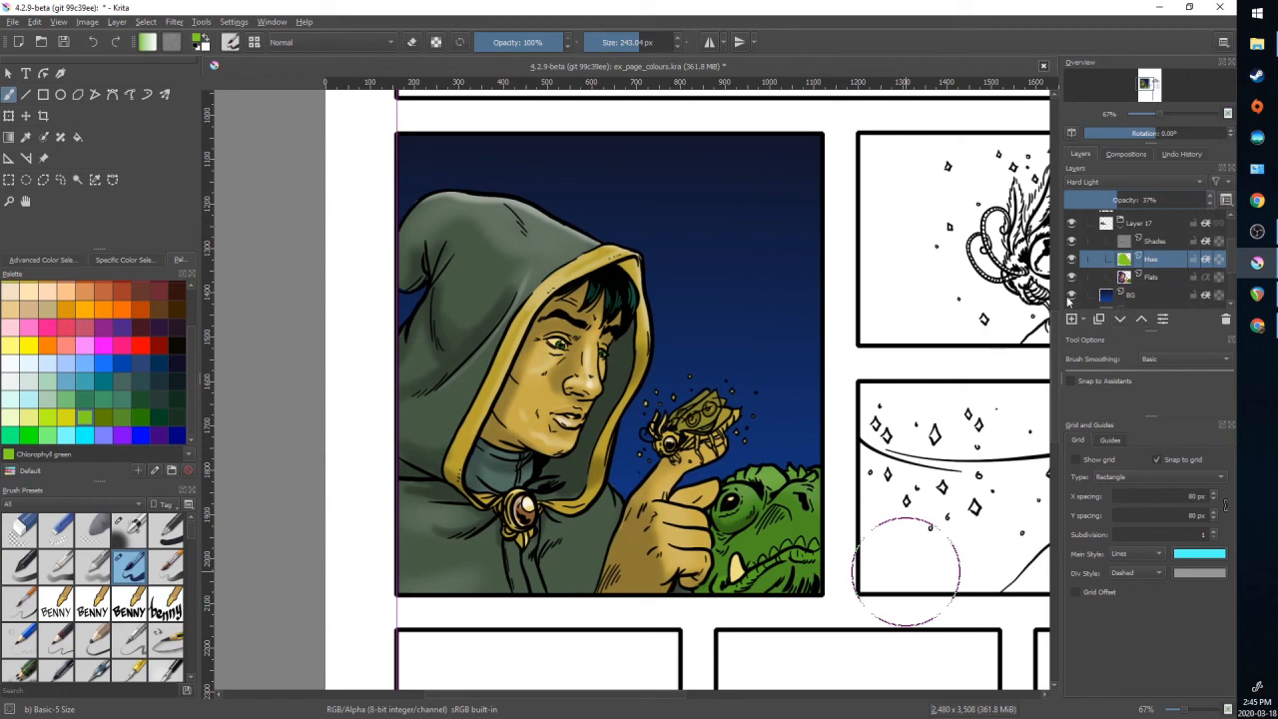
- Select the Shades layer and examine the Flats layer's preview and properties
click(1158, 243)
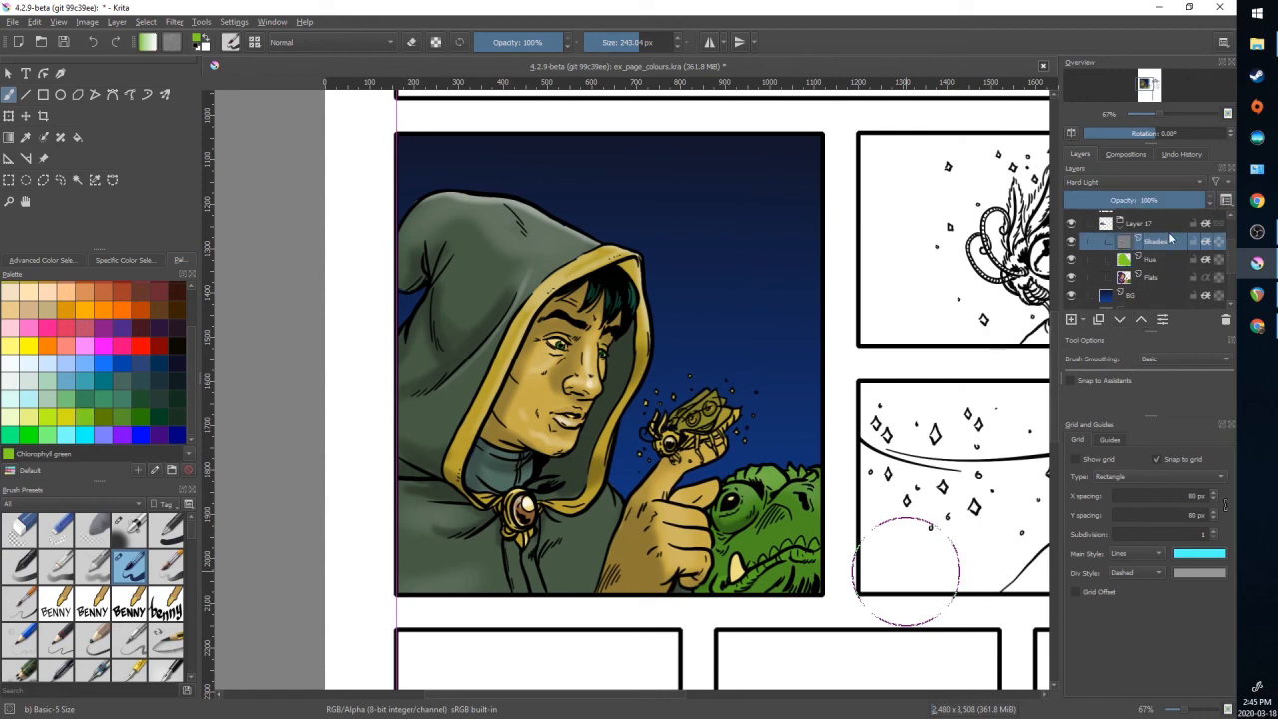
mouse_move(1124, 278)
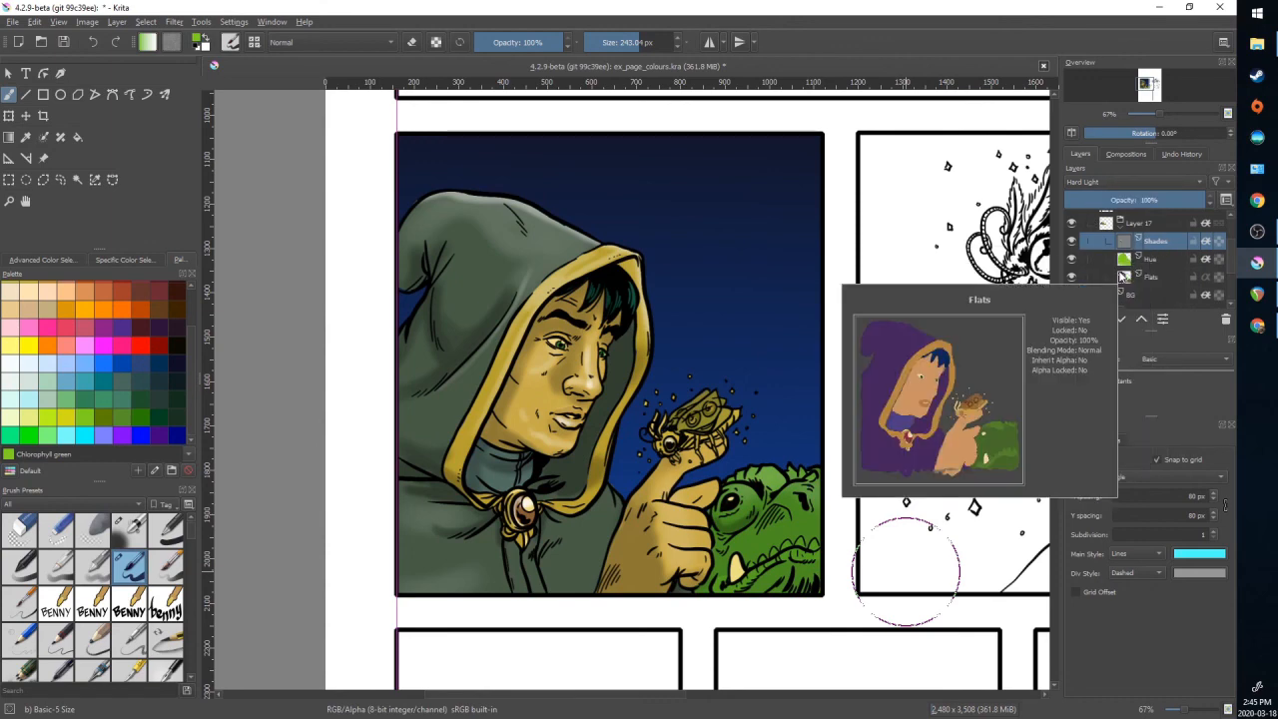